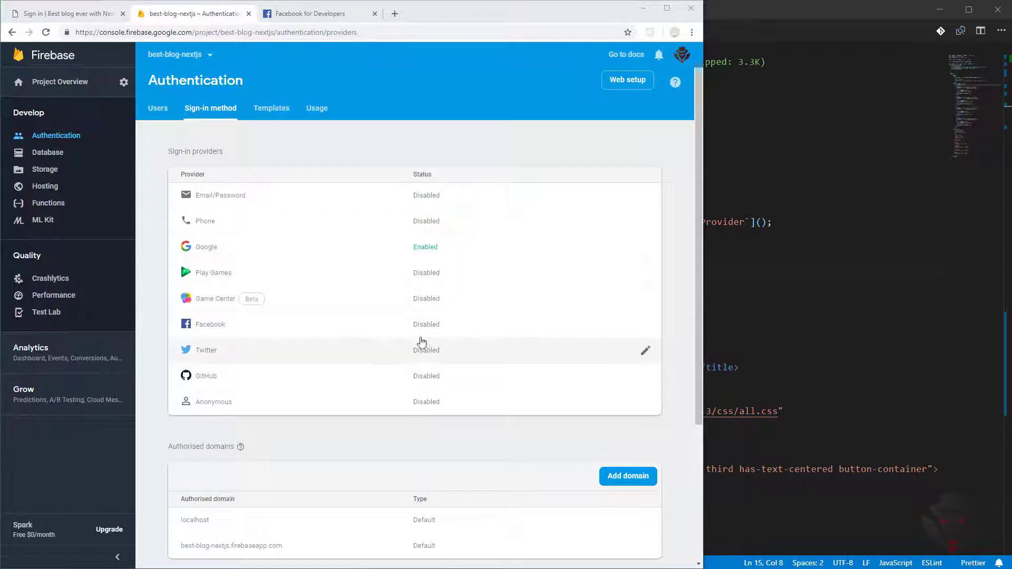
Switch on the Facebook sign-in provider in Firebase, then go to Facebook for Developers
click(455, 331)
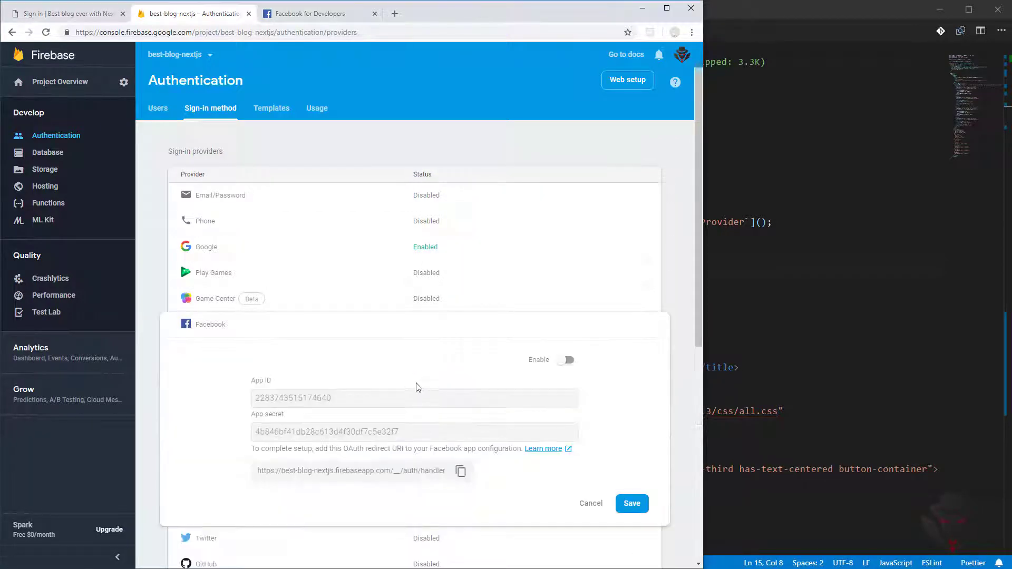
click(567, 360)
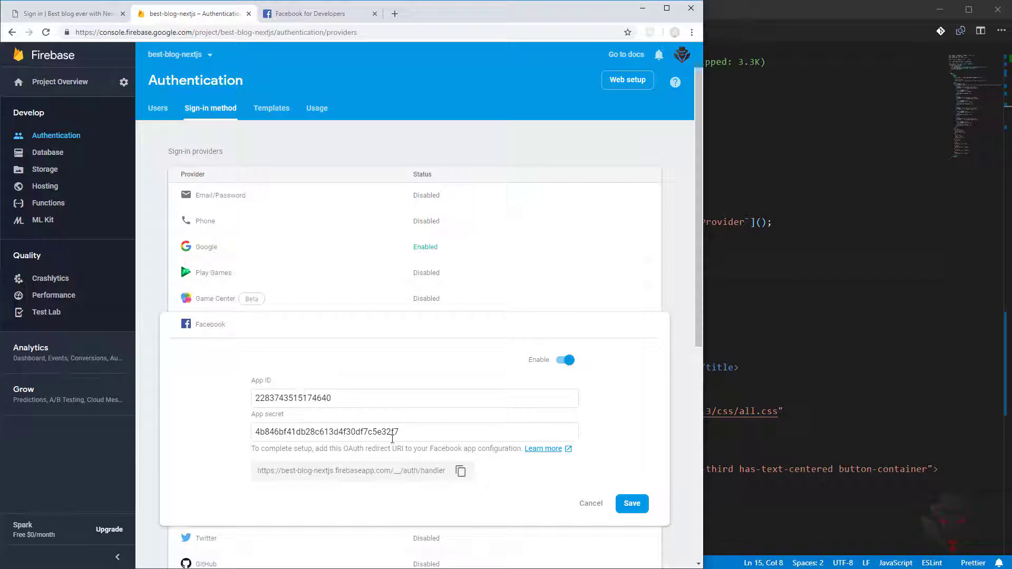
click(311, 20)
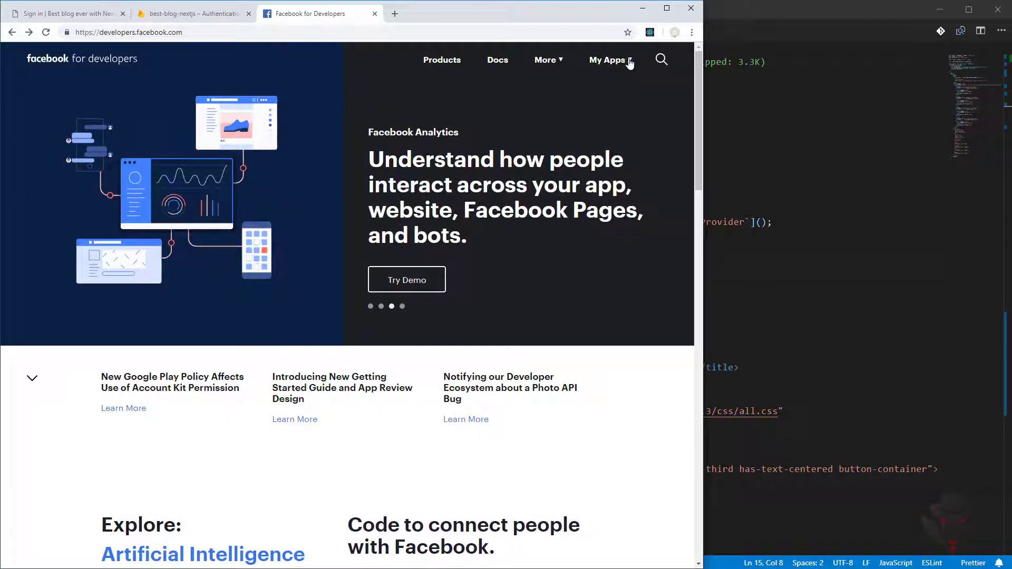
Create a Facebook app named 'Best blog by nextjs' and open its dashboard
click(631, 62)
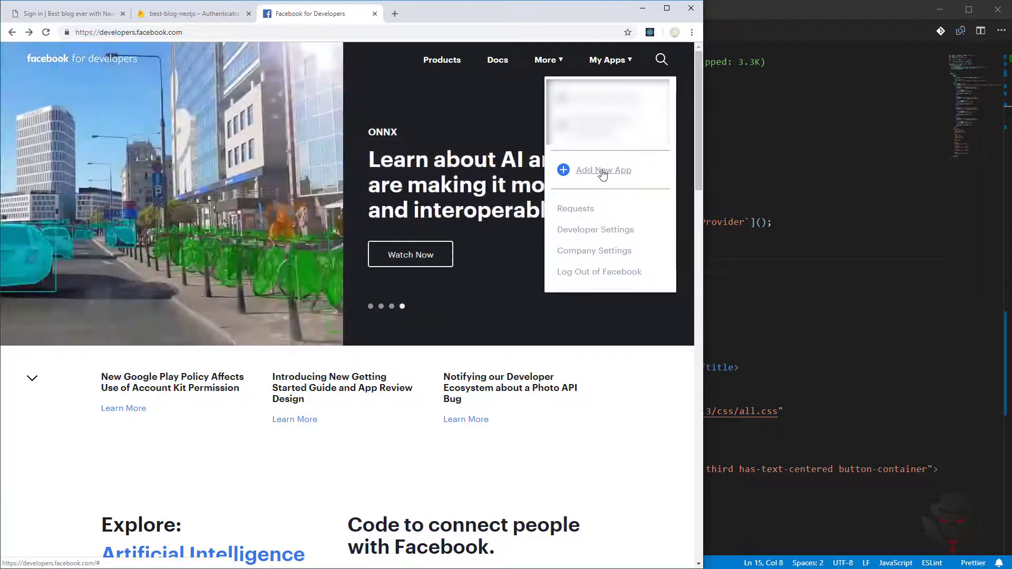
click(605, 174)
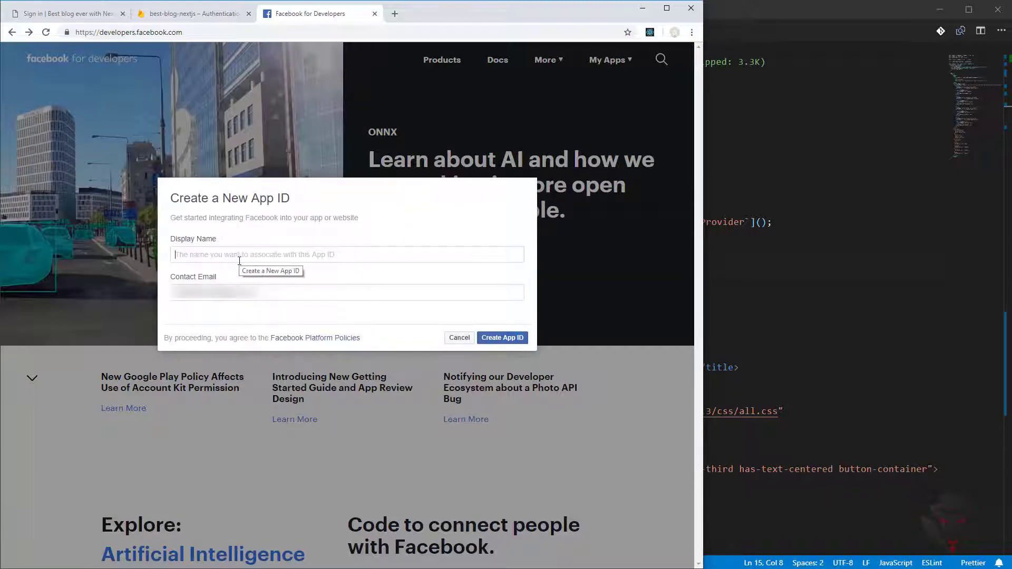
text(Best)
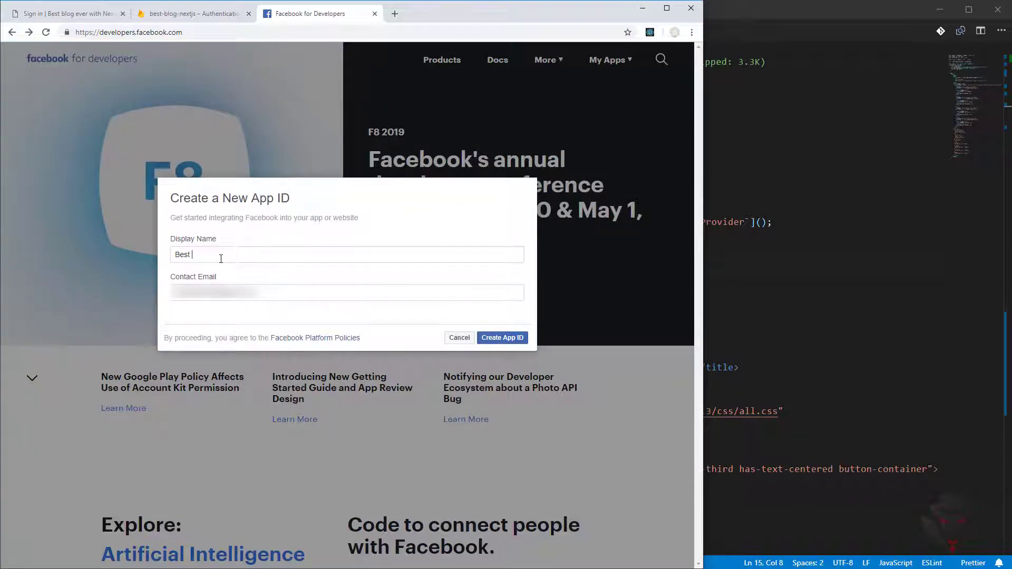
text( blog by next)
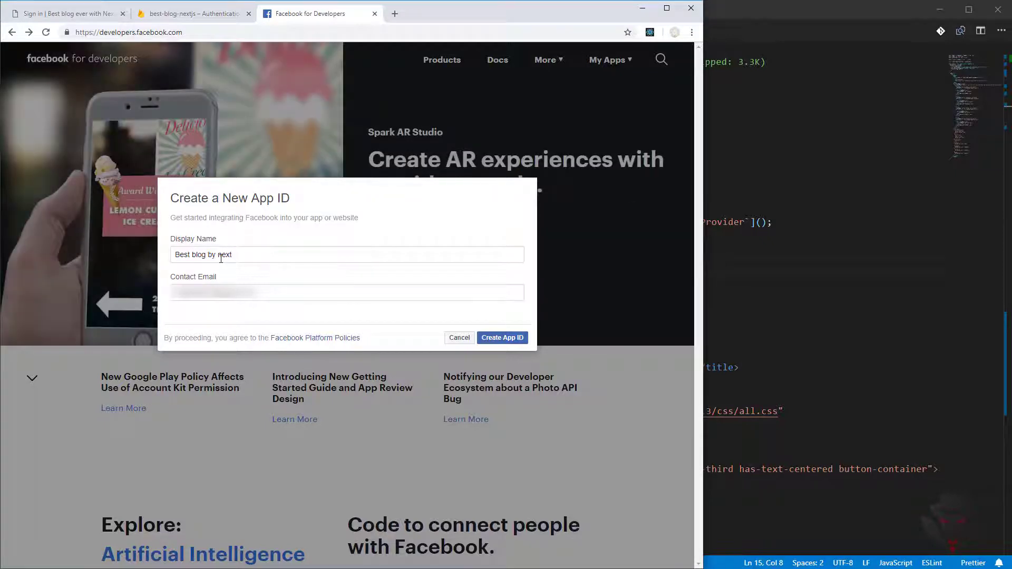
text(js)
click(518, 338)
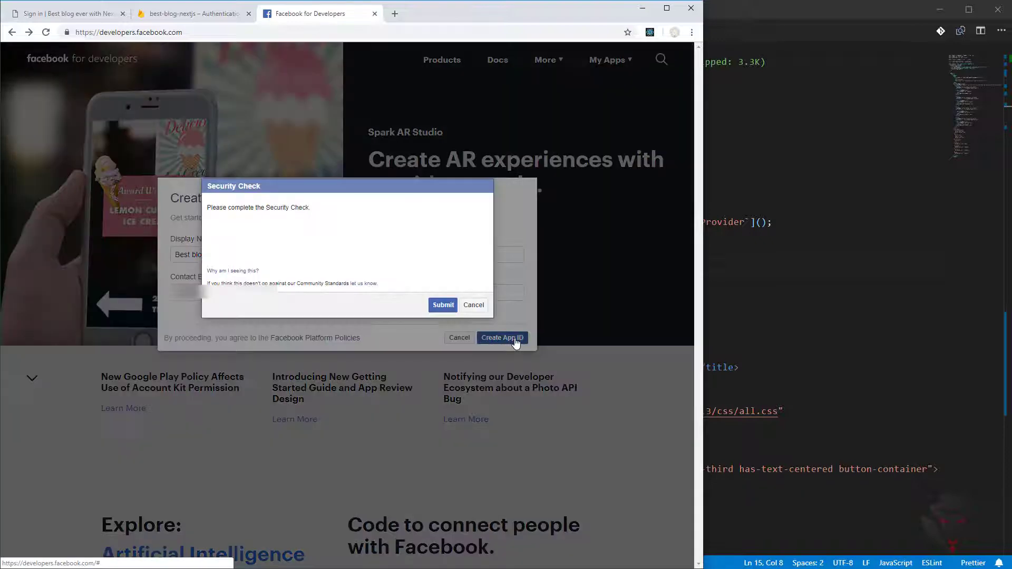
click(443, 305)
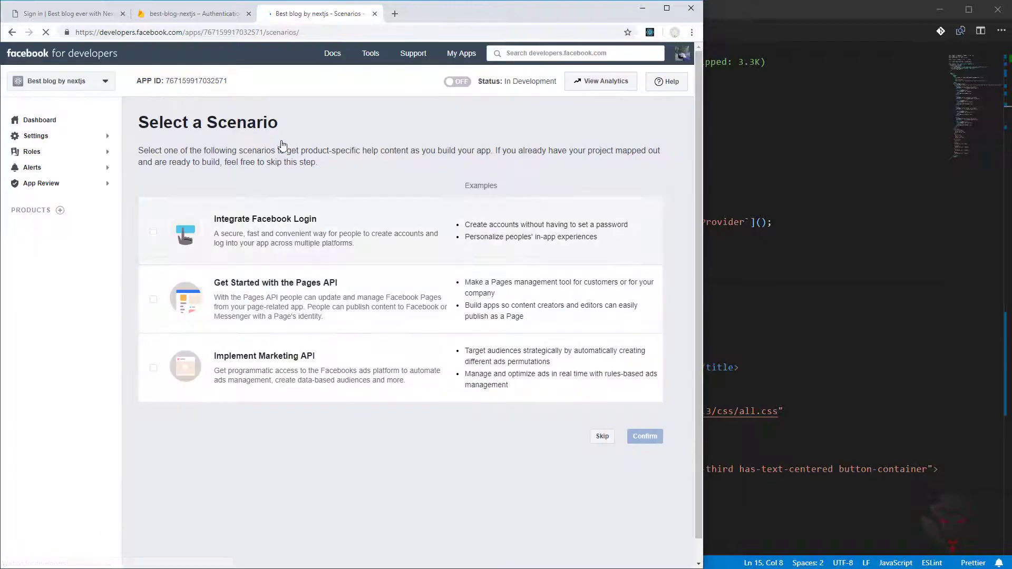
click(37, 122)
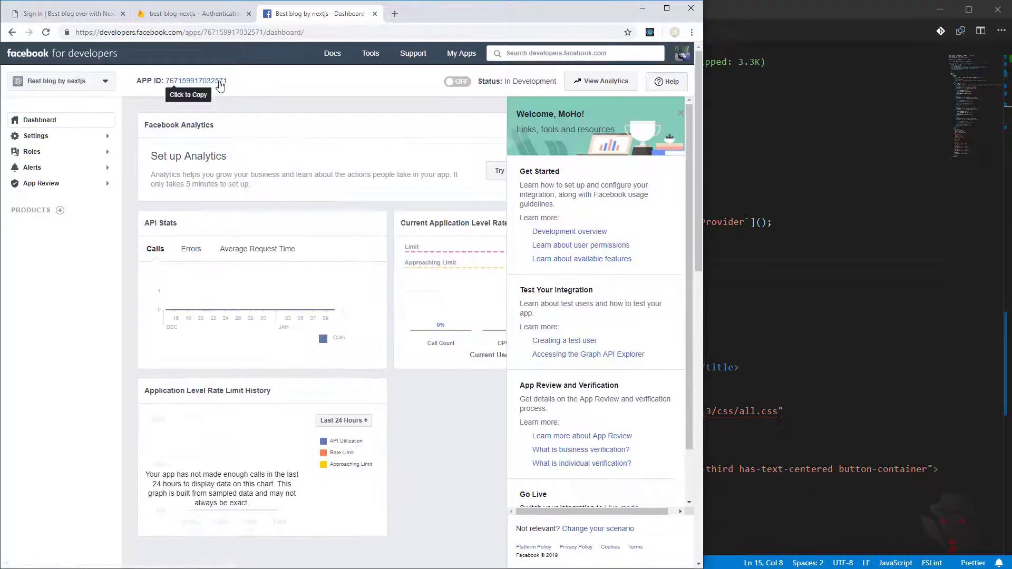
Paste the new app's App ID into Firebase's Facebook App ID field
click(194, 14)
drag(331, 398, 284, 399)
key(ctrl+a)
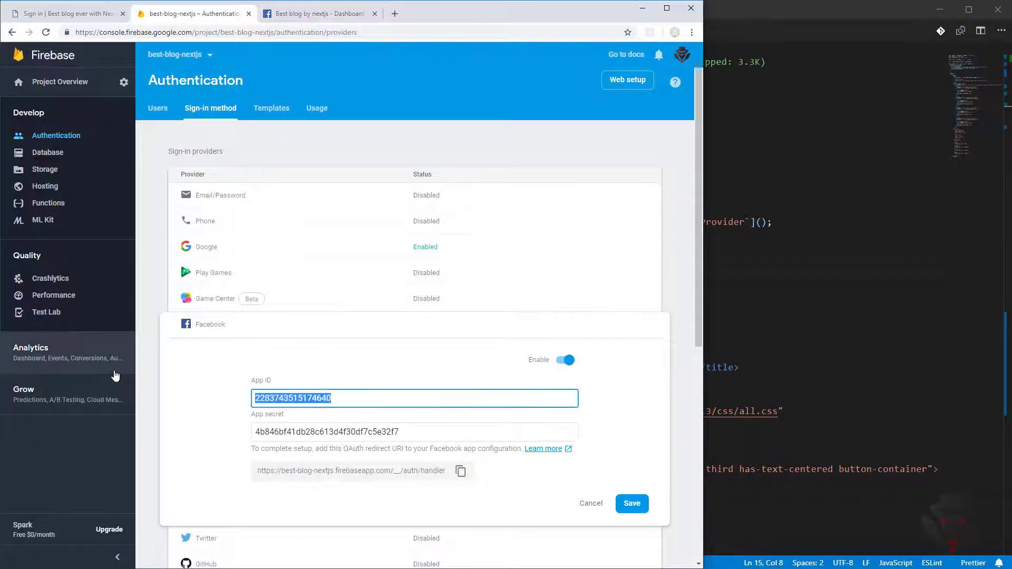
key(ctrl+v)
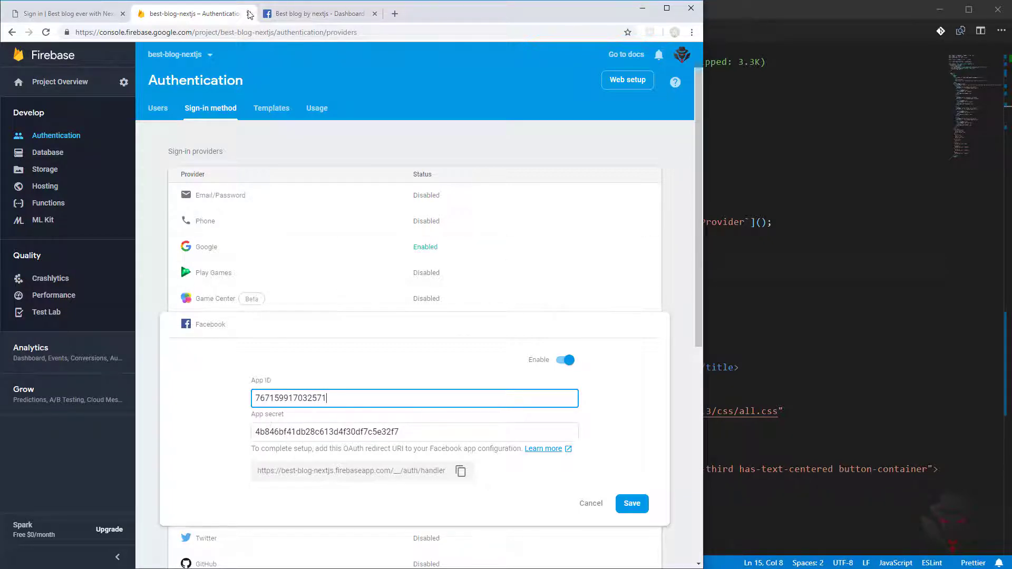
click(308, 14)
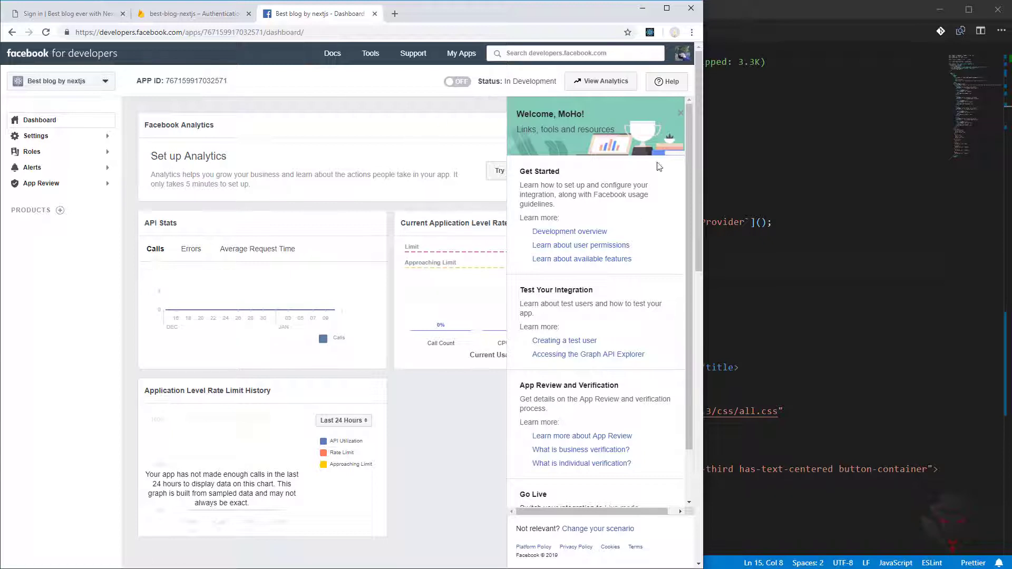
Reveal and copy the App Secret from the app's Settings > Basic page
click(682, 112)
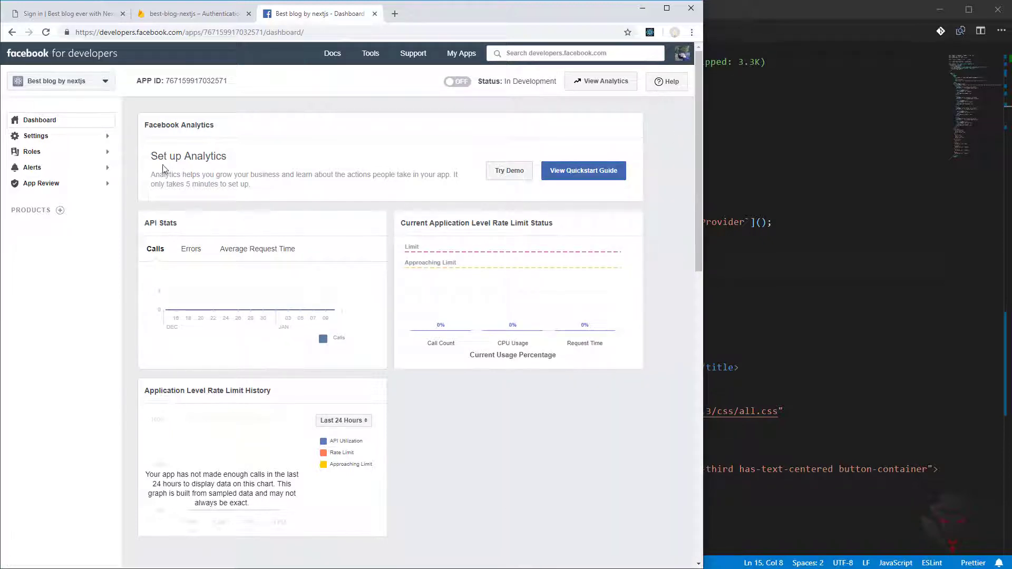
click(49, 138)
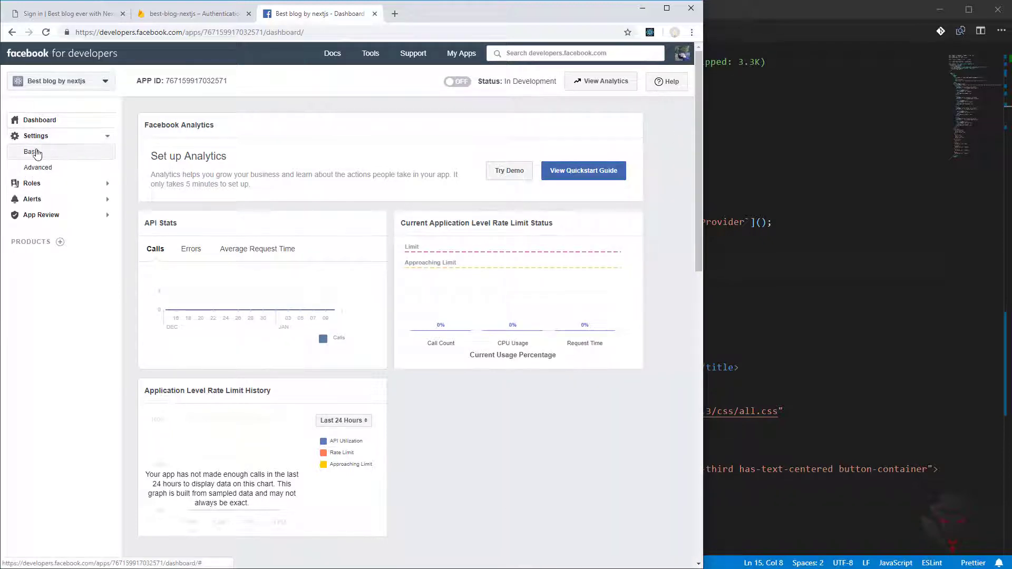
click(35, 152)
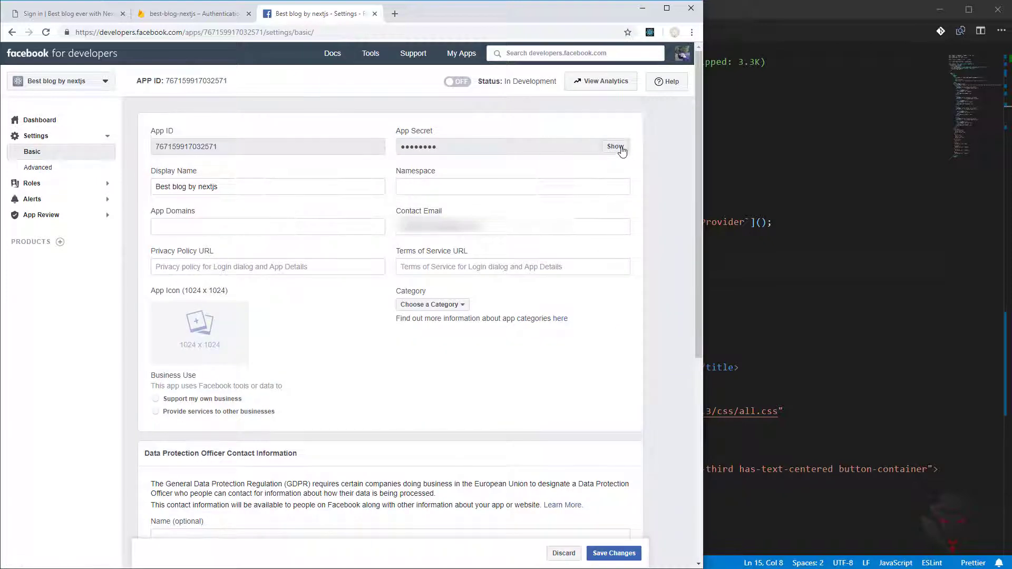
click(621, 148)
drag(543, 150, 355, 147)
click(502, 148)
double_click(502, 148)
right_click(502, 149)
click(517, 157)
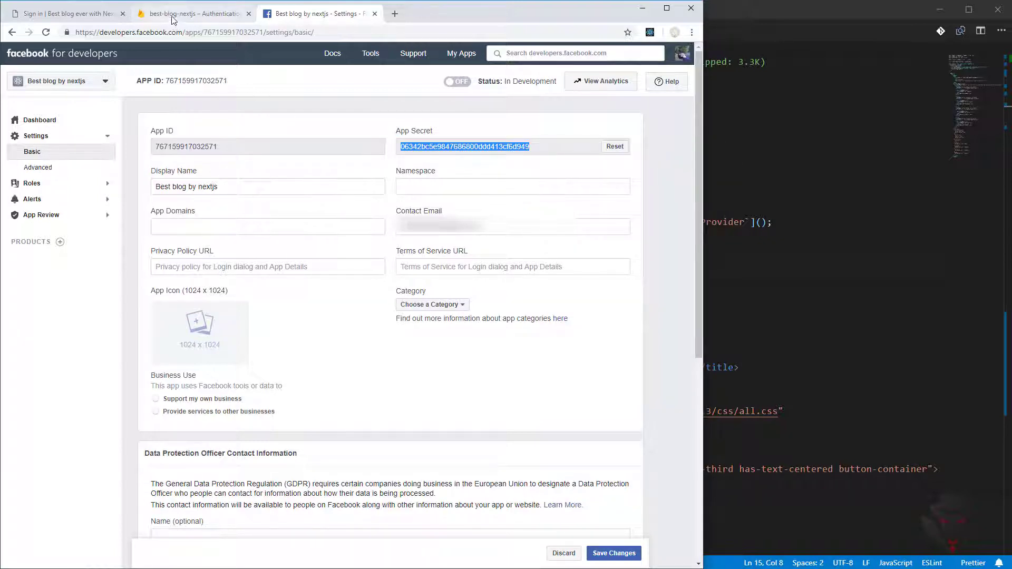
Paste the App Secret into Firebase's Facebook provider, save, and copy the OAuth redirect URI
click(192, 13)
drag(416, 431, 215, 427)
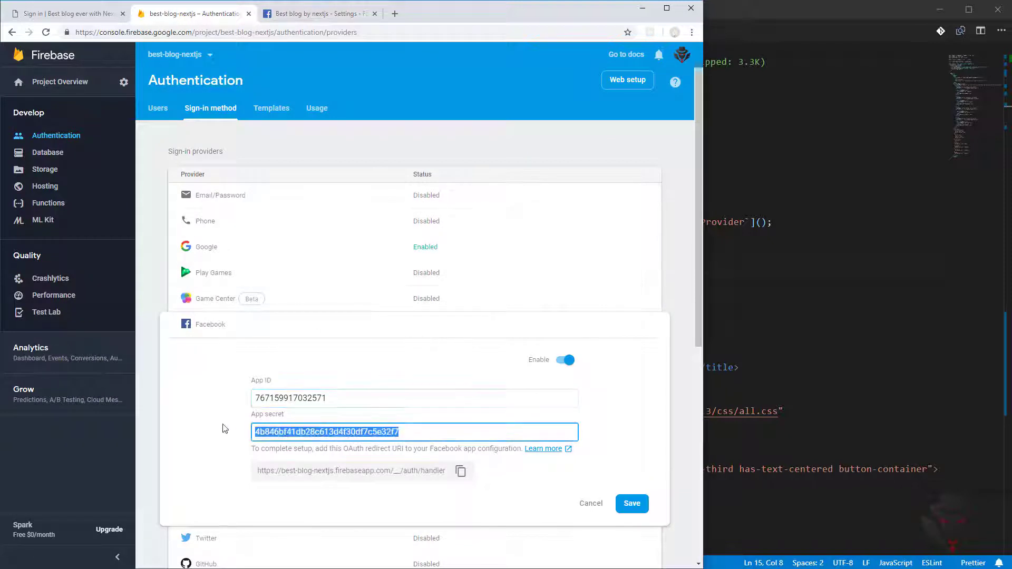
right_click(290, 431)
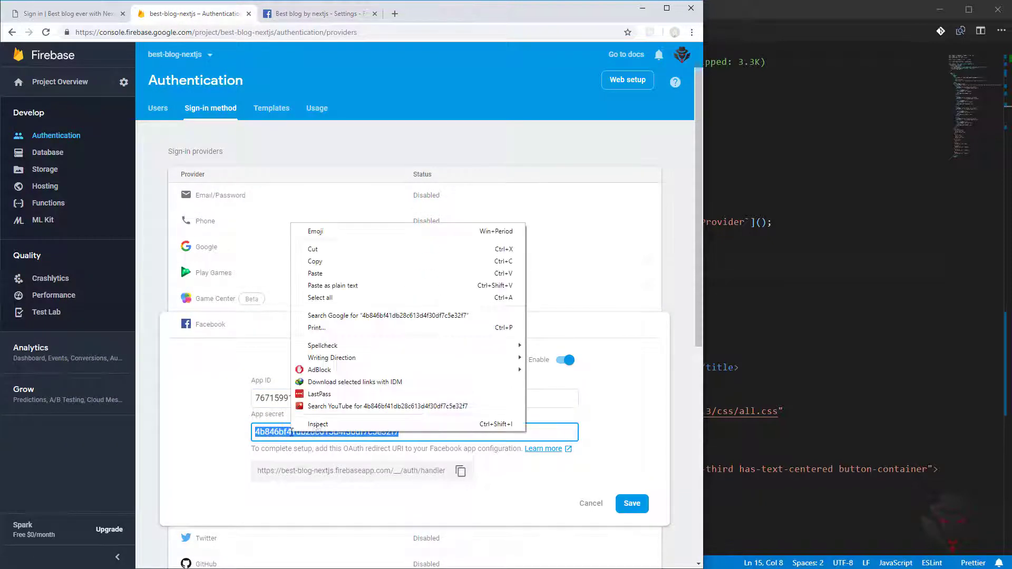
click(323, 273)
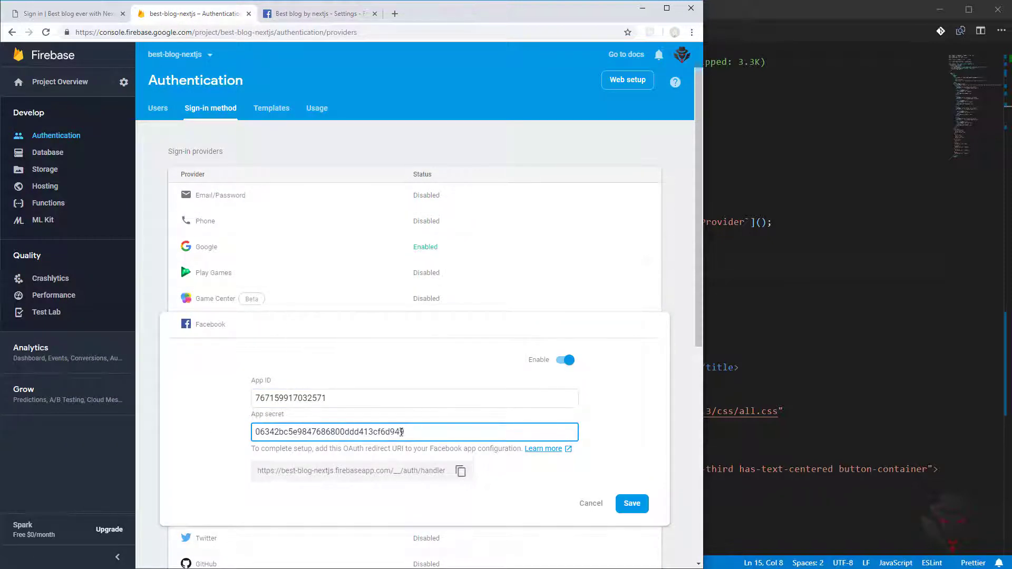
click(636, 504)
click(461, 471)
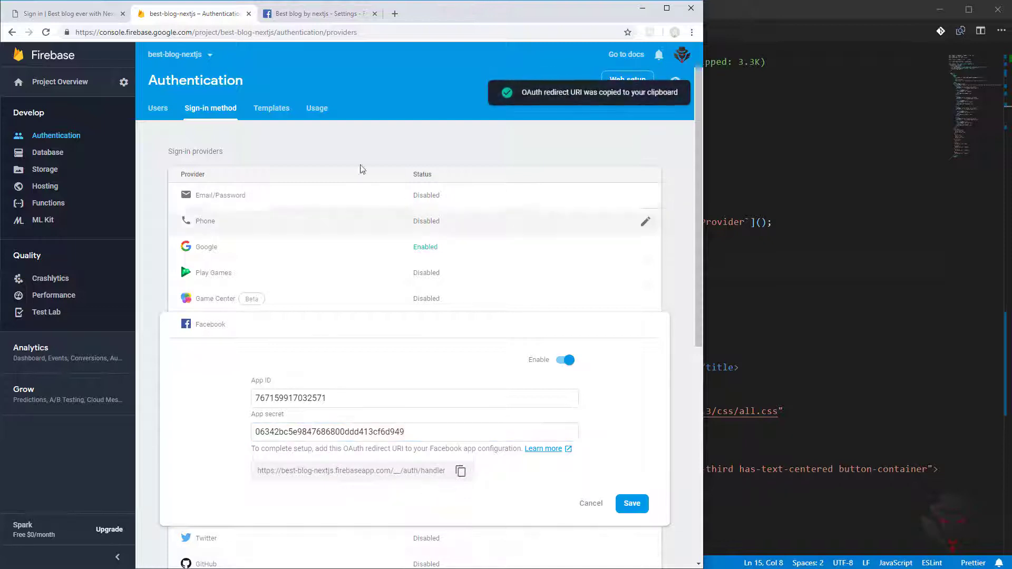
Add the Facebook Login product to the 'Best blog by nextjs' app from its dashboard
click(311, 14)
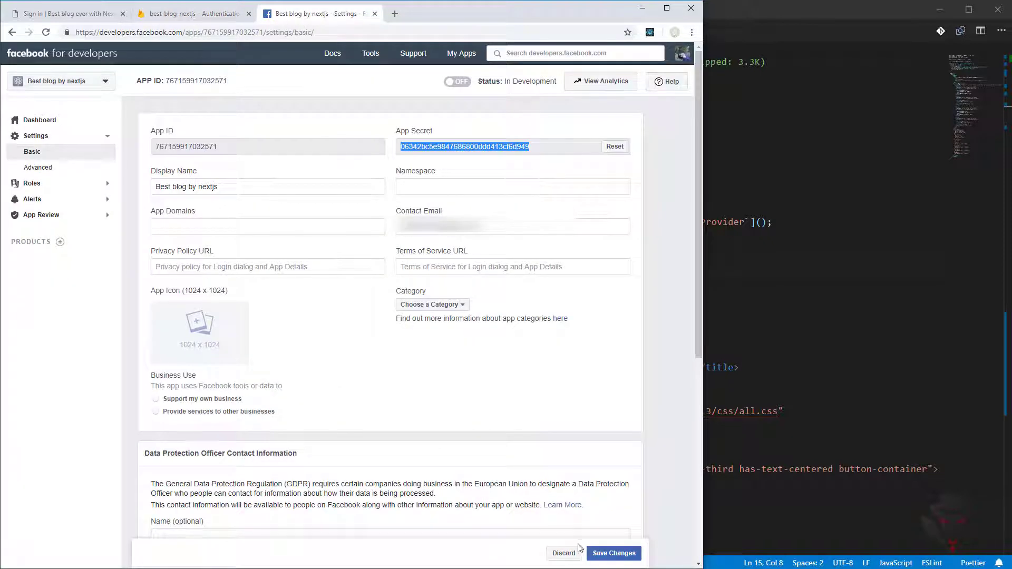
click(38, 119)
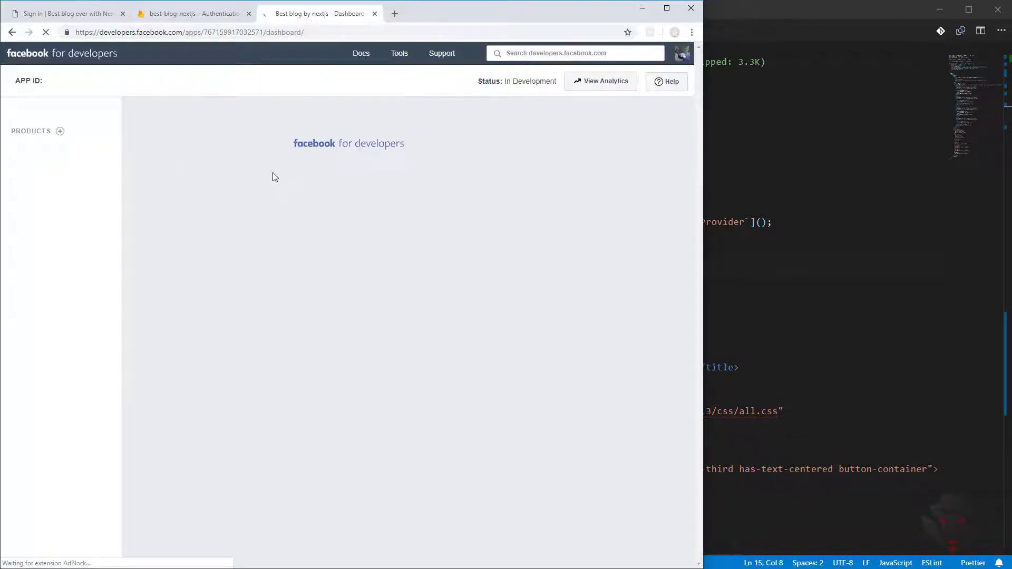
scroll(327, 364, down, 2)
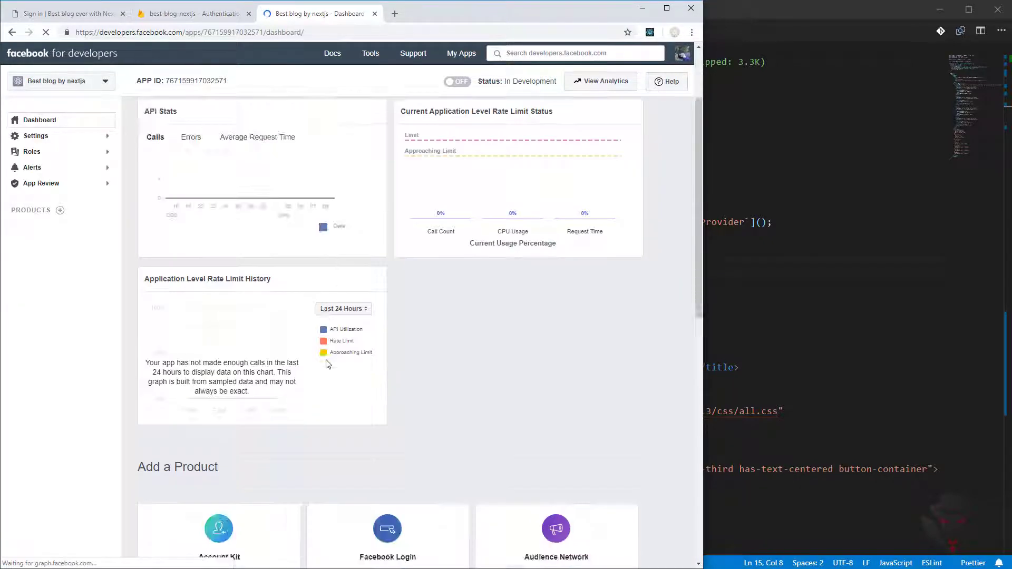
scroll(327, 364, down, 5)
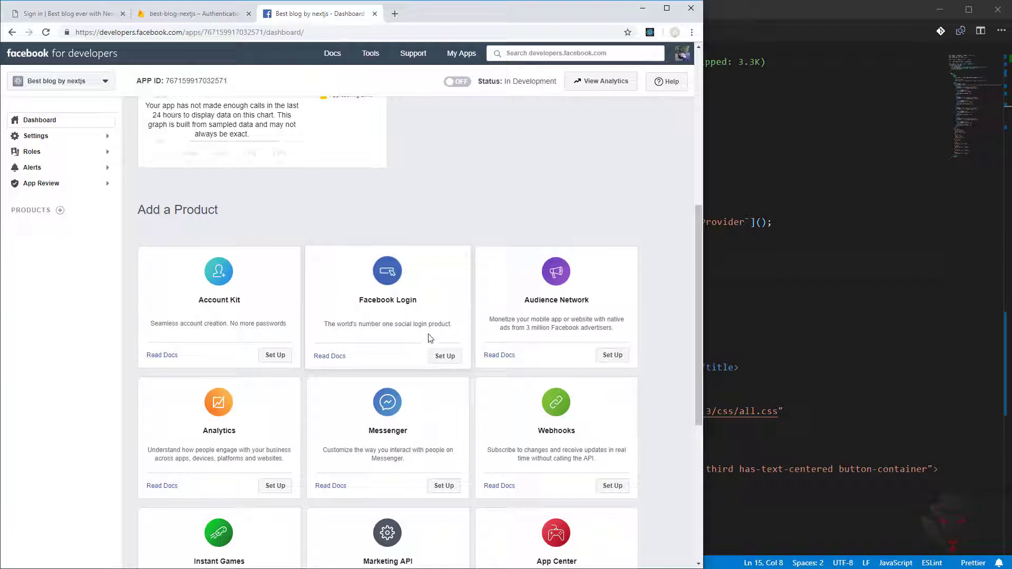
click(444, 360)
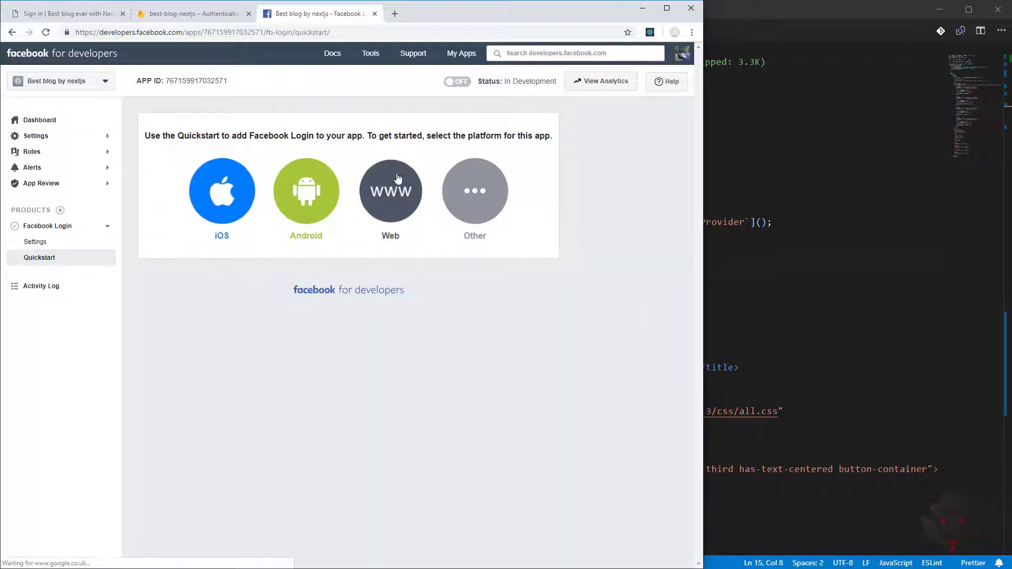
click(398, 179)
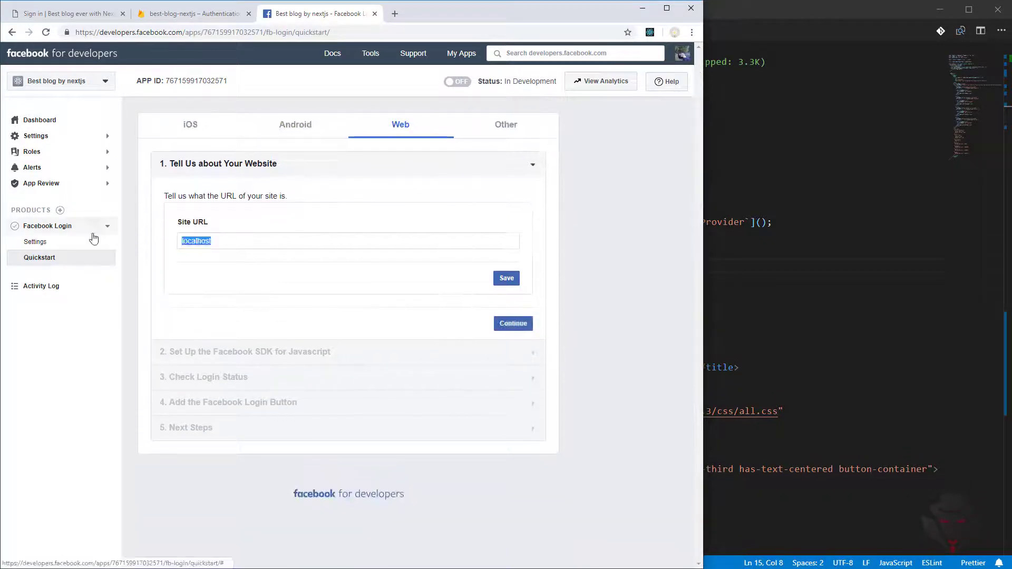
click(65, 16)
key(ctrl+l)
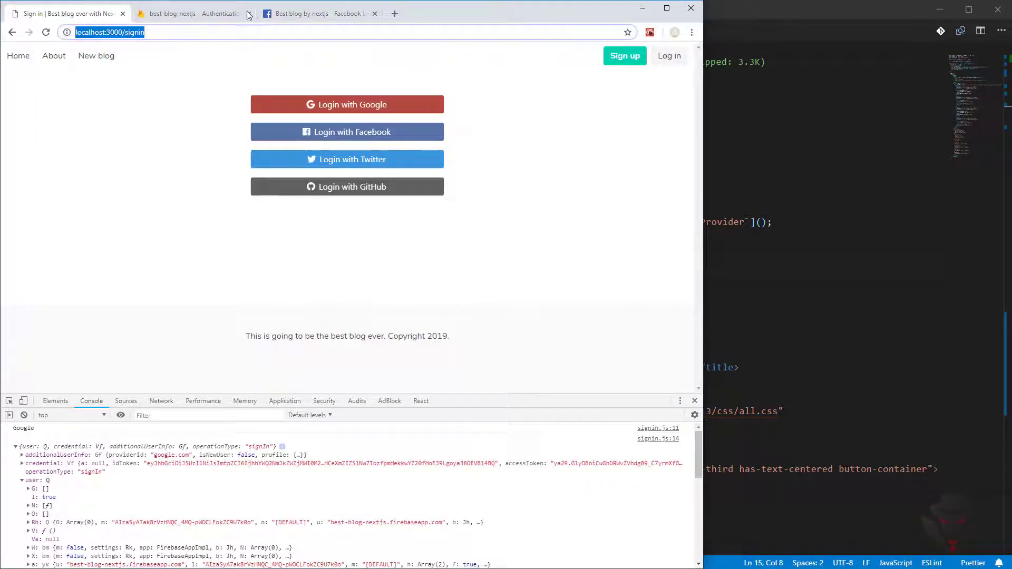
key(ctrl+c)
click(275, 14)
key(ctrl+v)
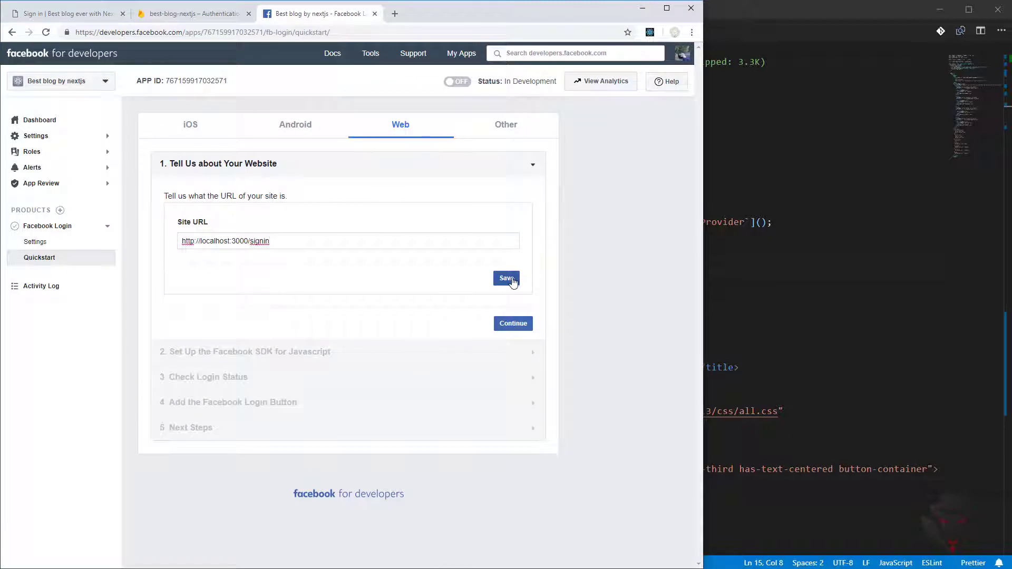
click(515, 283)
Page through the Web quickstart steps, then go to the Facebook Login settings
click(513, 324)
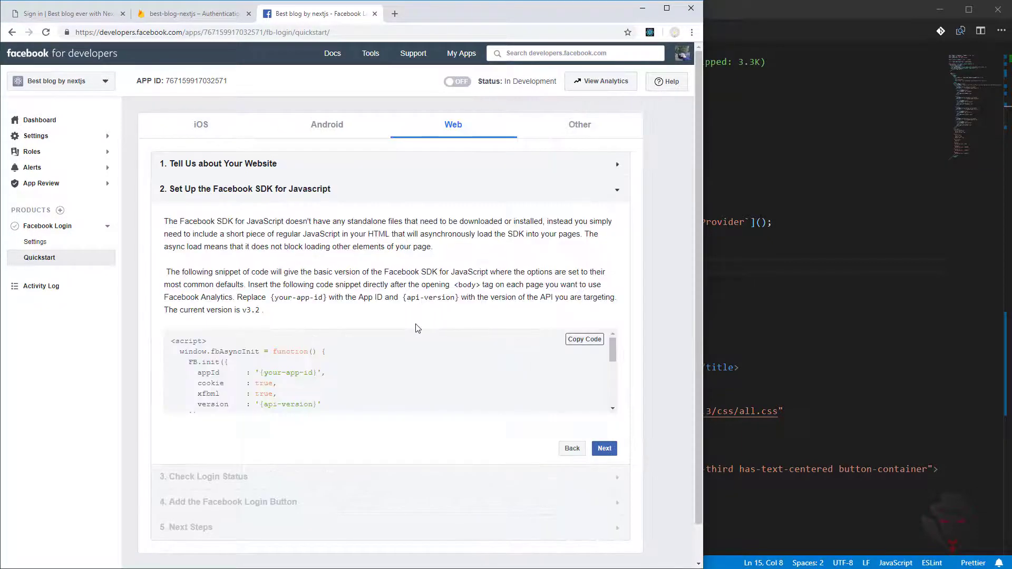
click(605, 449)
scroll(610, 452, down, 7)
click(602, 441)
click(604, 460)
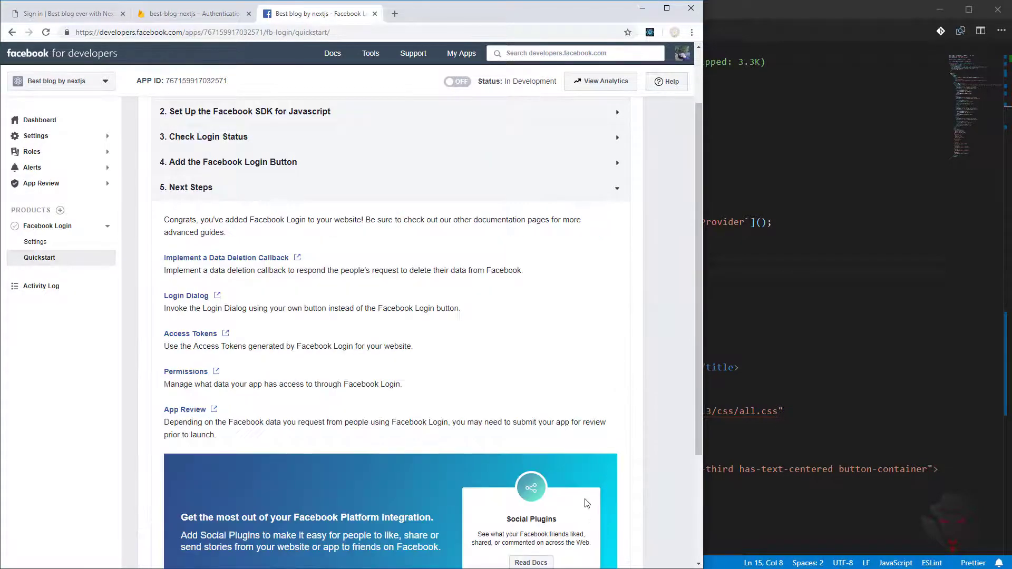
scroll(603, 496, down, 3)
click(604, 489)
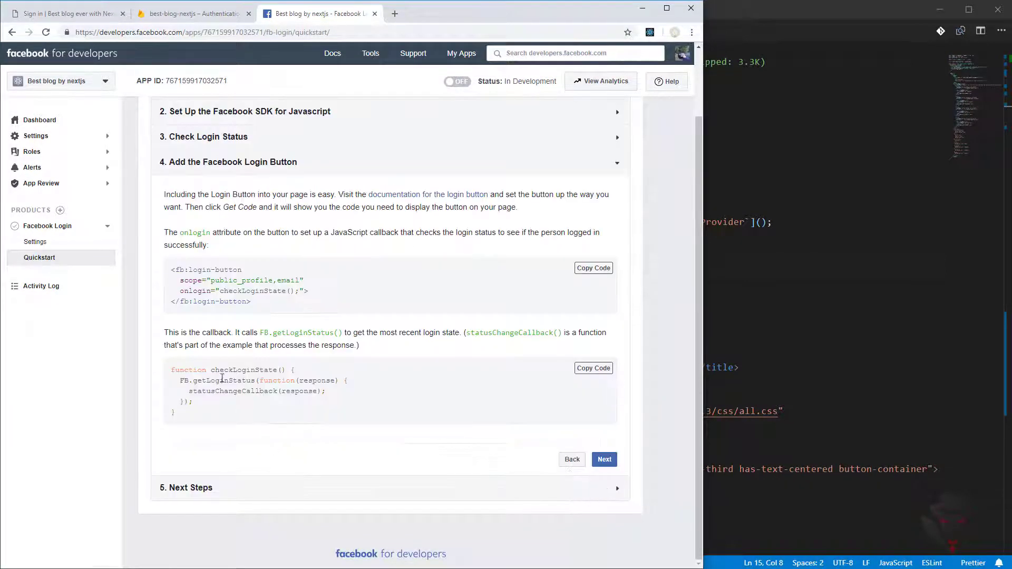
scroll(142, 289, up, 2)
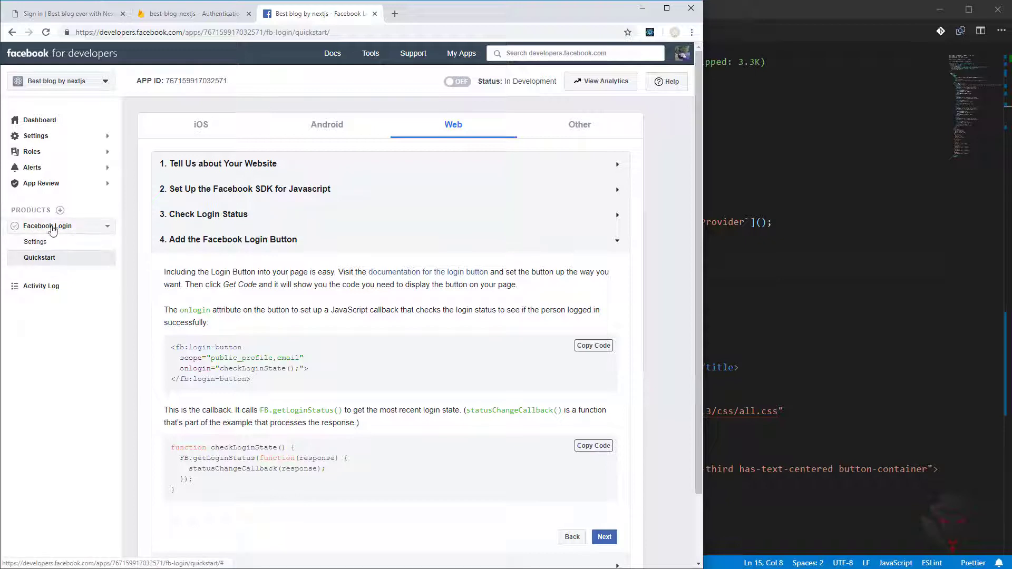
click(66, 243)
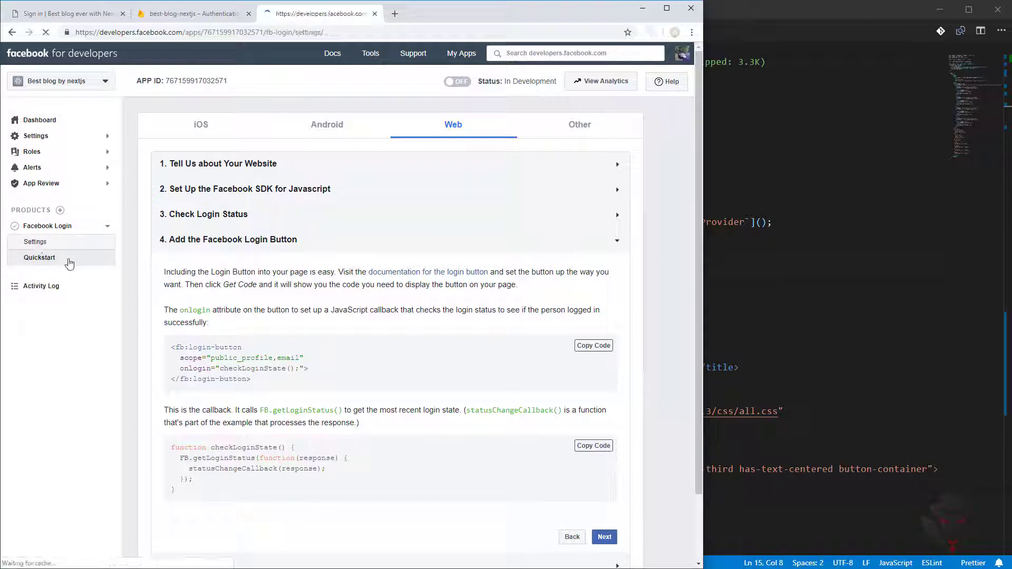
Add Firebase's redirect URI to Facebook Login with Embedded Browser OAuth on, then save the Firebase provider
key(ctrl+shift+Tab)
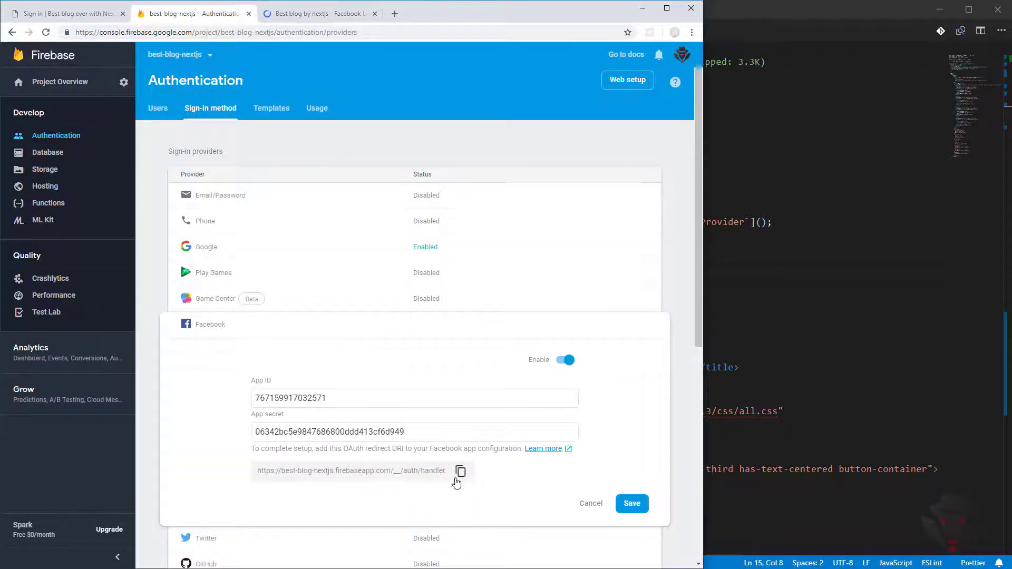
click(460, 473)
click(303, 15)
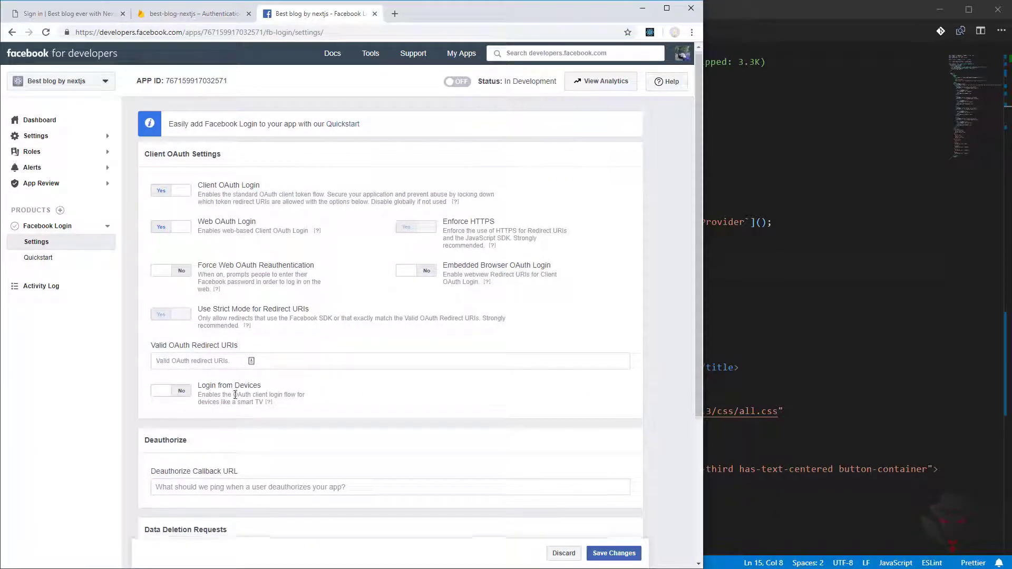
scroll(235, 395, down, 4)
scroll(236, 396, up, 4)
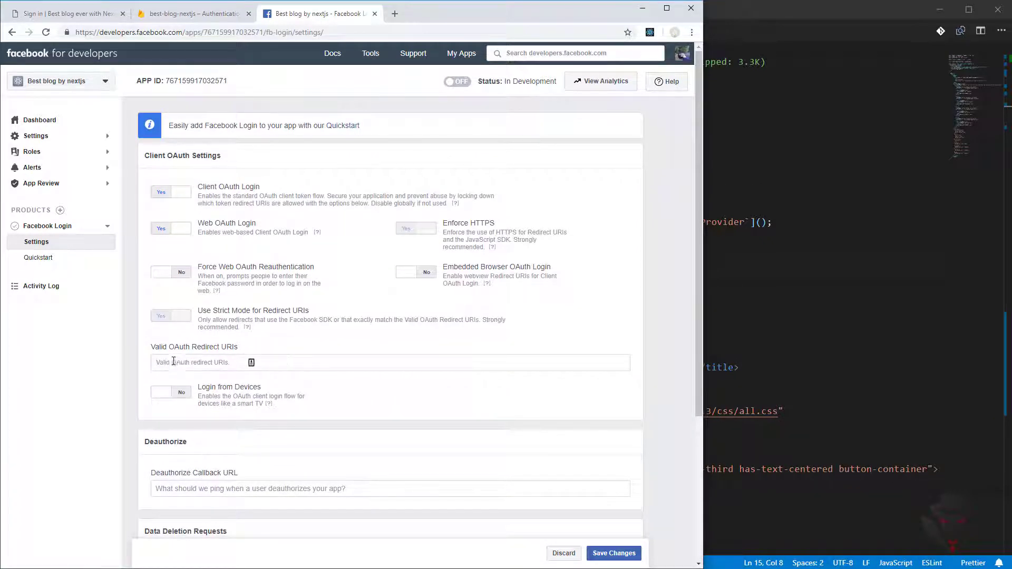
key(ctrl+v)
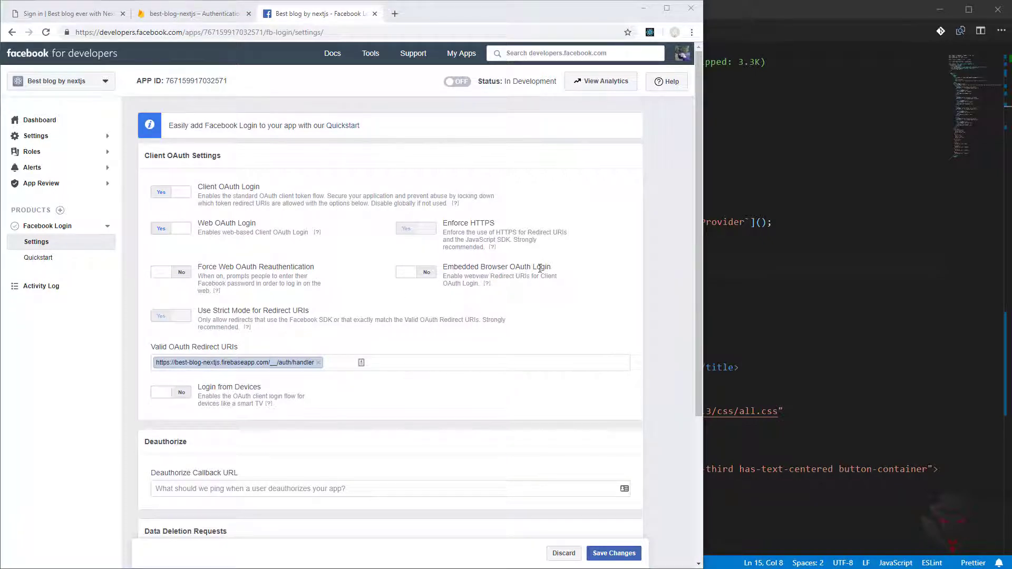
click(422, 273)
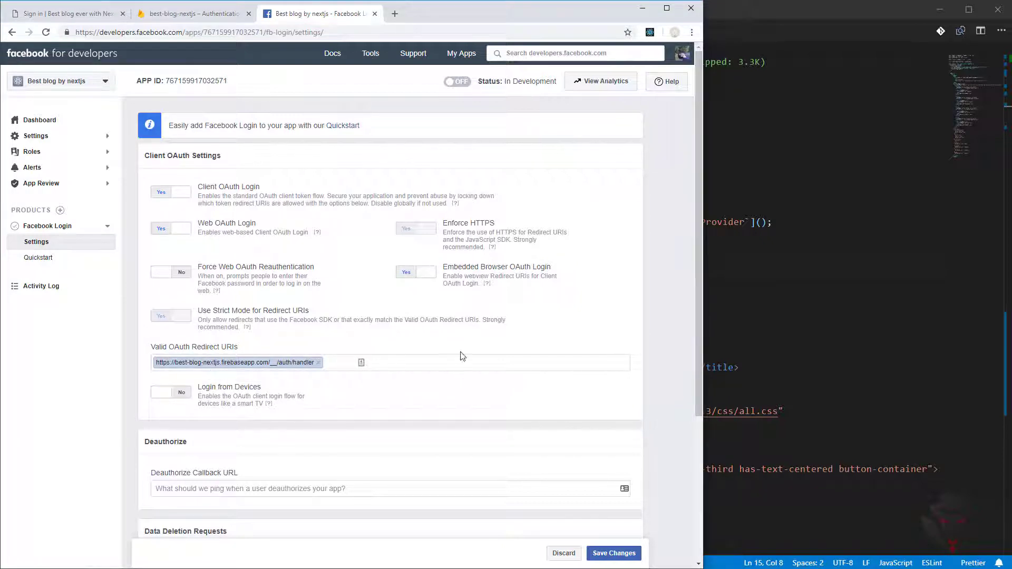
click(600, 552)
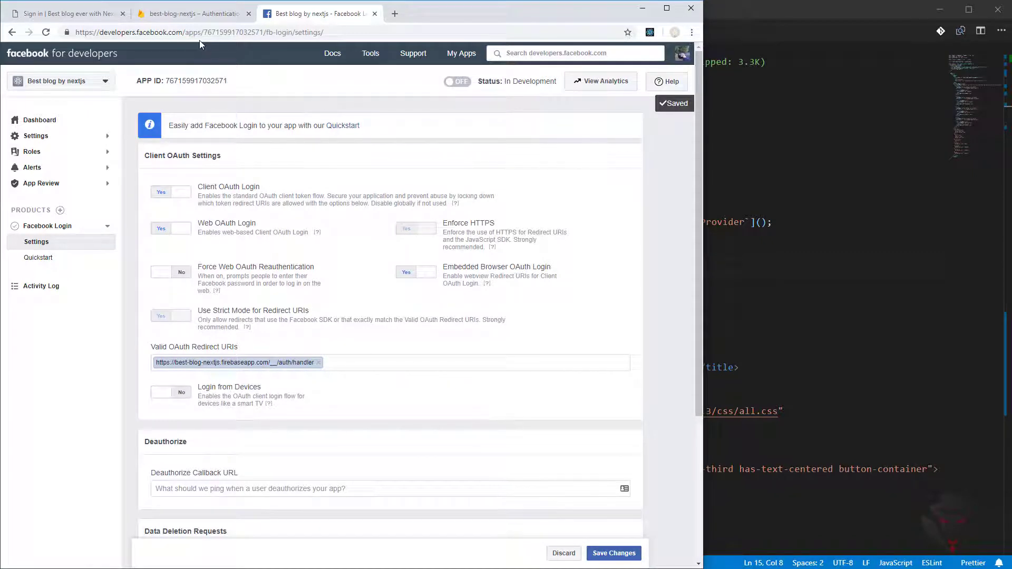
click(203, 13)
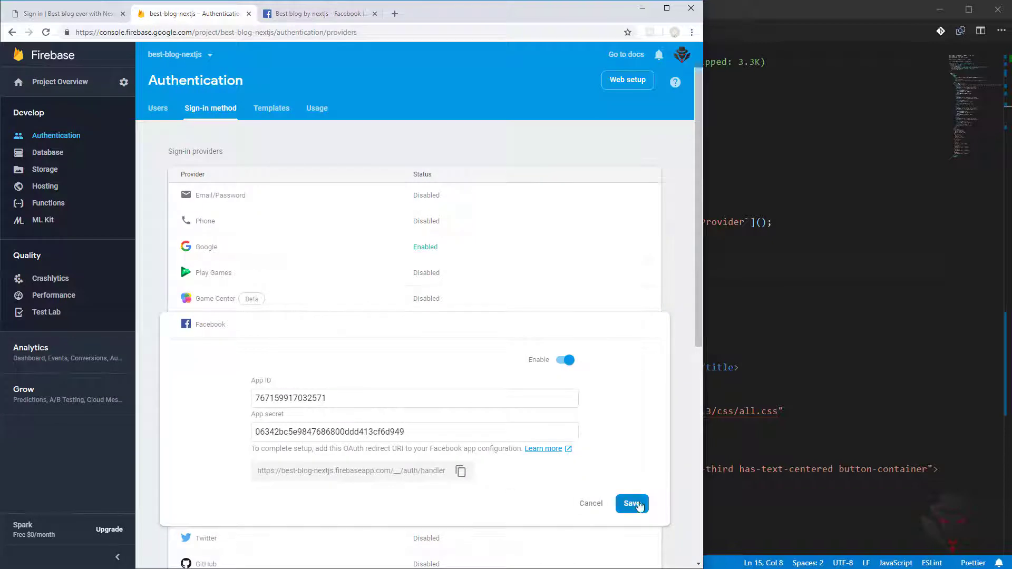
click(638, 505)
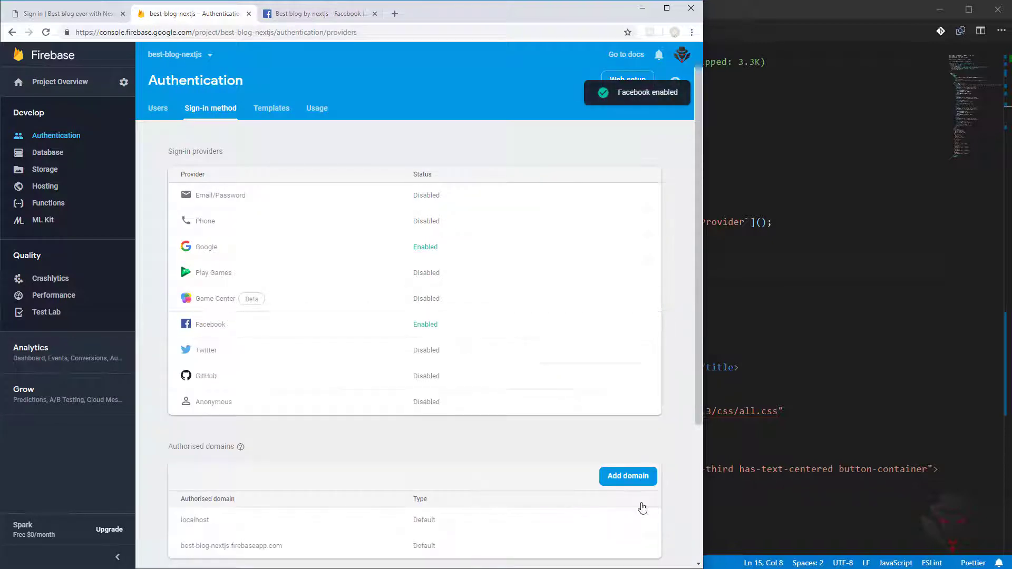
Test Login with Facebook on localhost:3000/signin and inspect the logged user credential
click(63, 11)
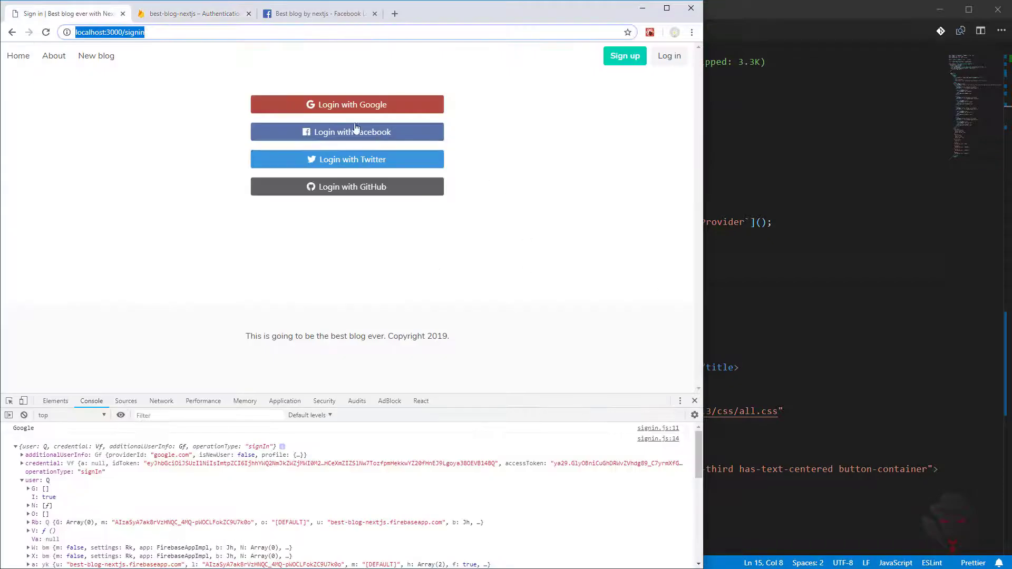
click(23, 415)
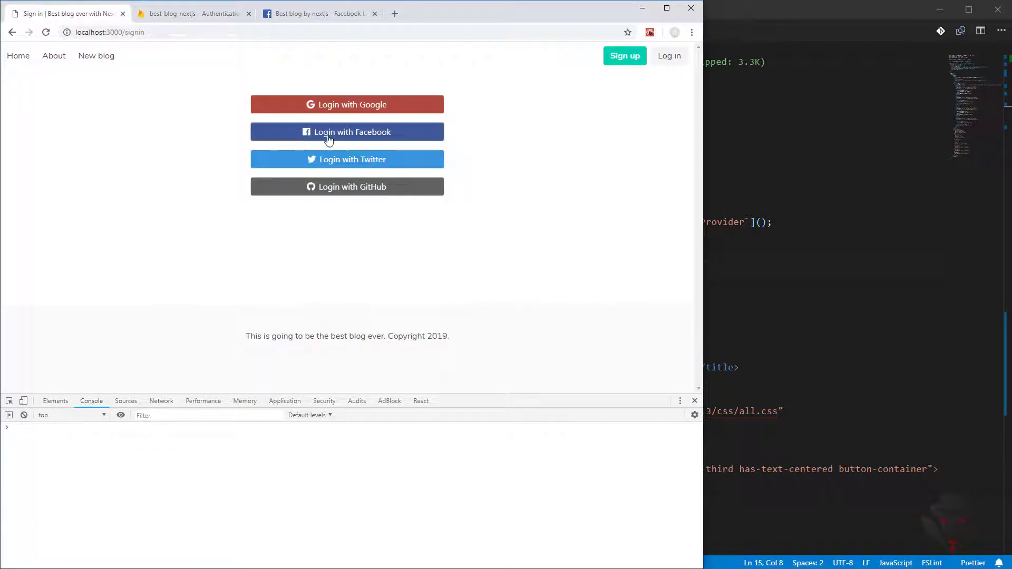
click(350, 135)
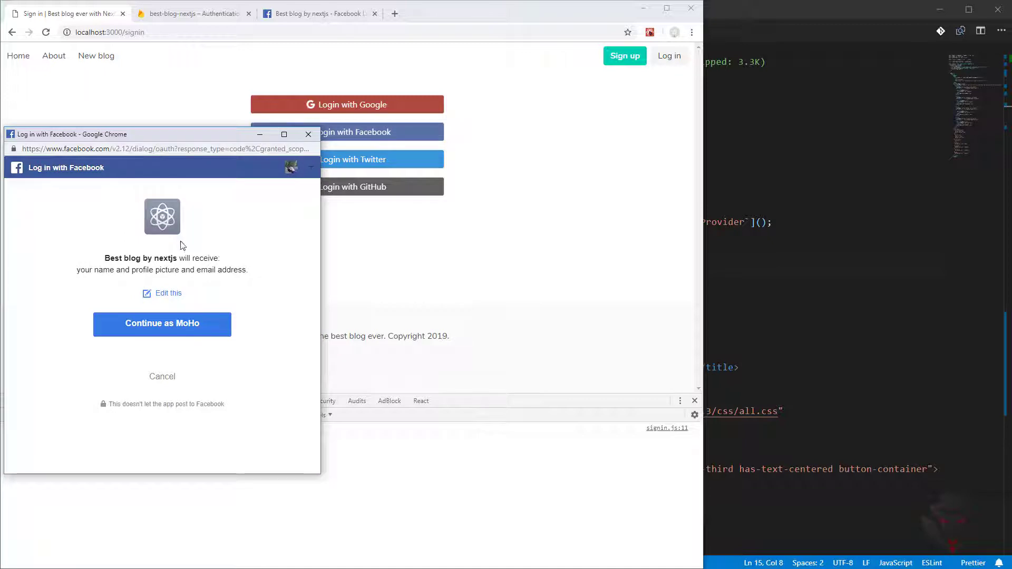
click(174, 326)
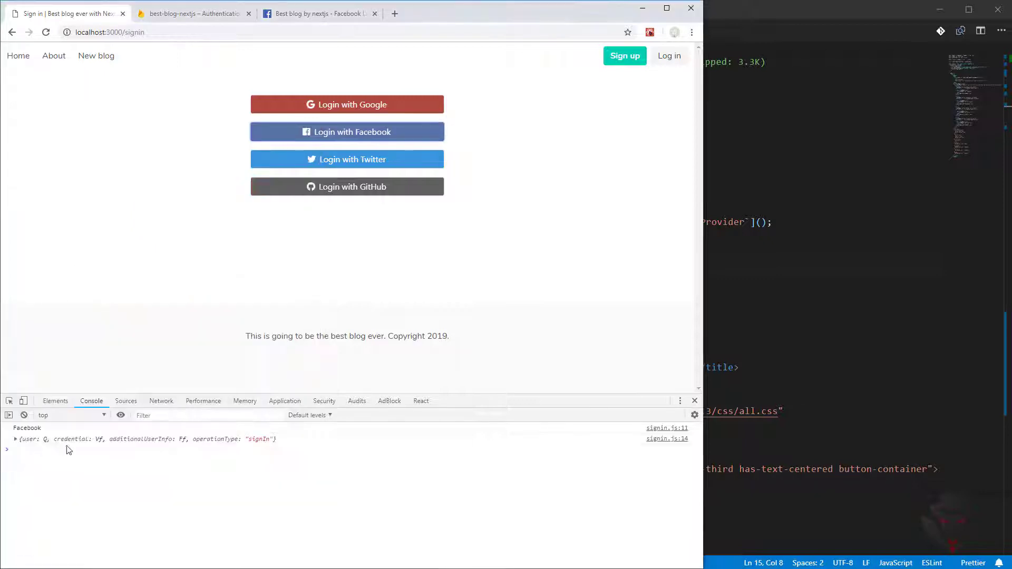
click(16, 440)
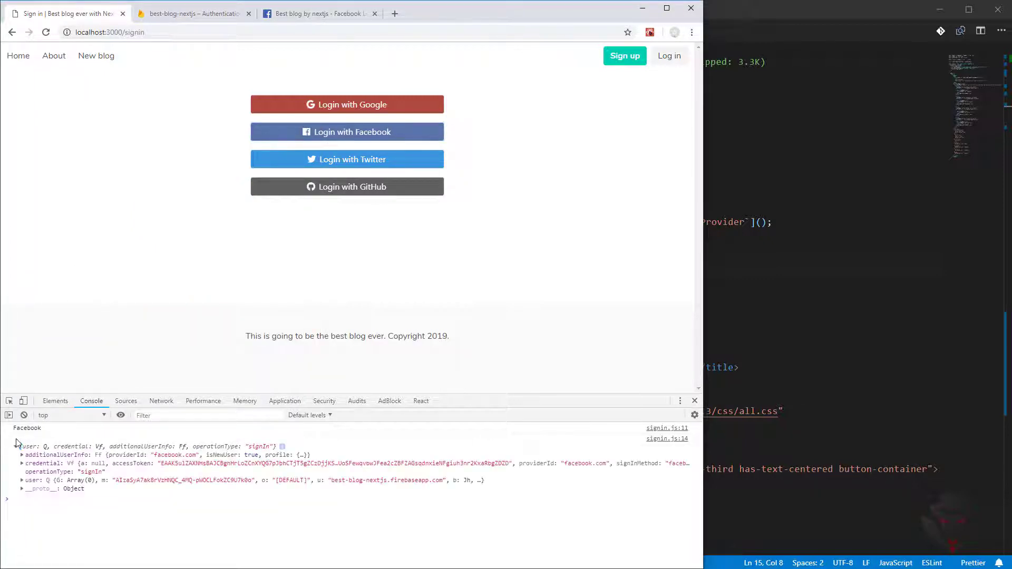
click(15, 447)
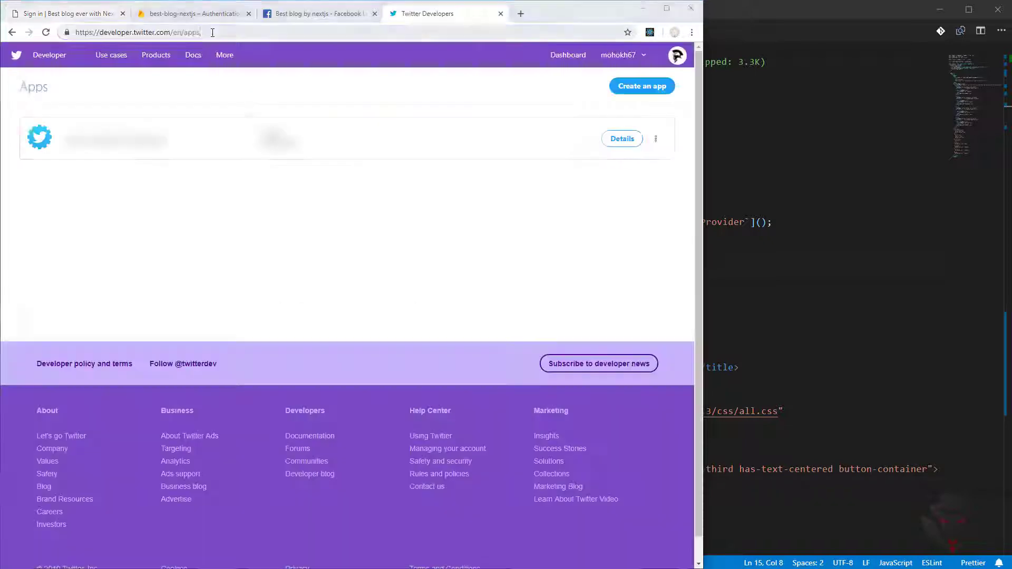
Start a new app on the Twitter apps site named 'best blog with nextjs'
click(213, 33)
text(app)
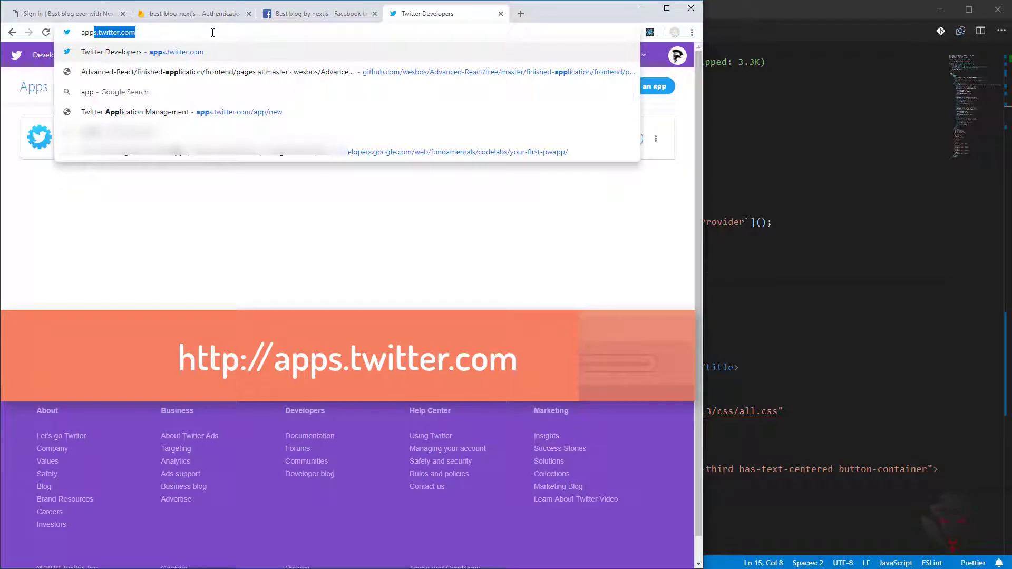
key(Return)
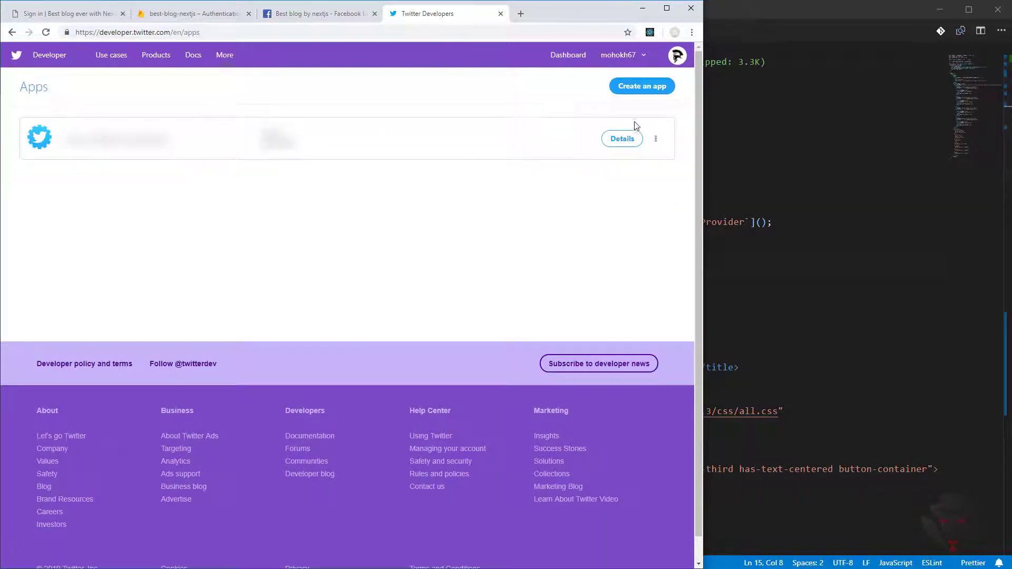
click(633, 88)
click(218, 203)
text(best blog with nextjs)
Enter the app description and website URL, and enable Sign in with Twitter
click(273, 302)
text(we are going to wri)
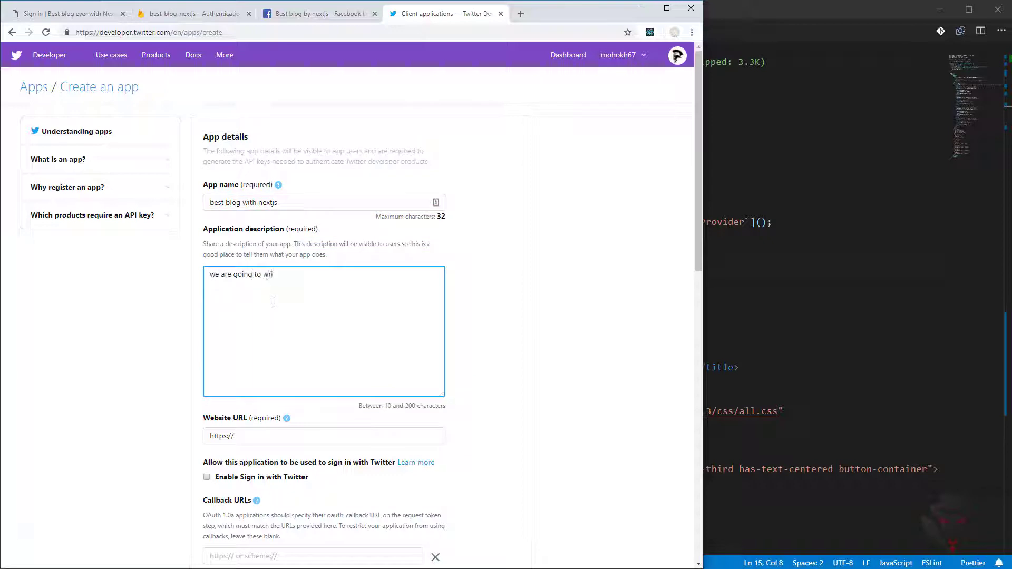
text(te)
key(ctrl+a)
key(BackSpace)
text(we are going)
click(253, 433)
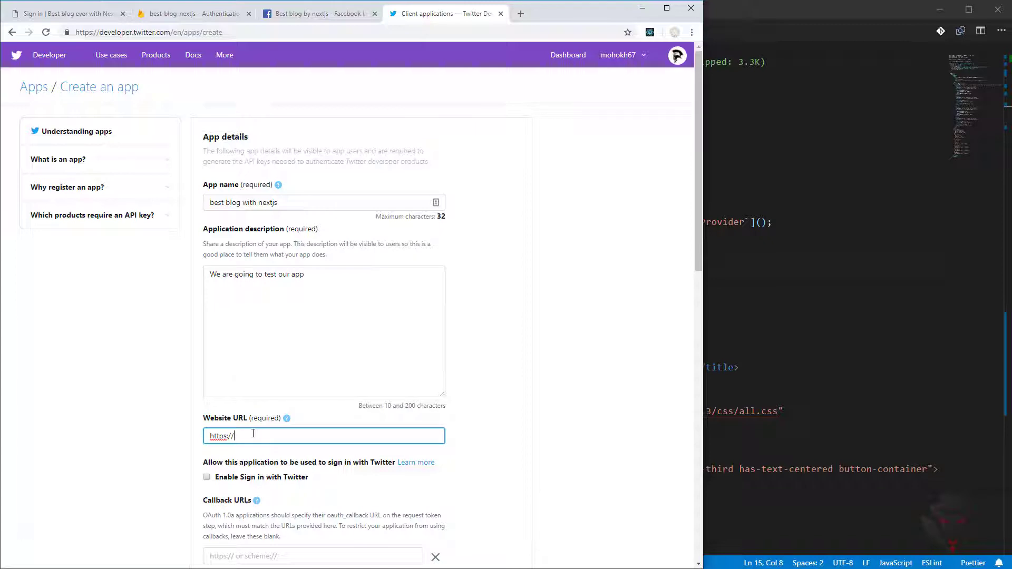
scroll(329, 222, down, 3)
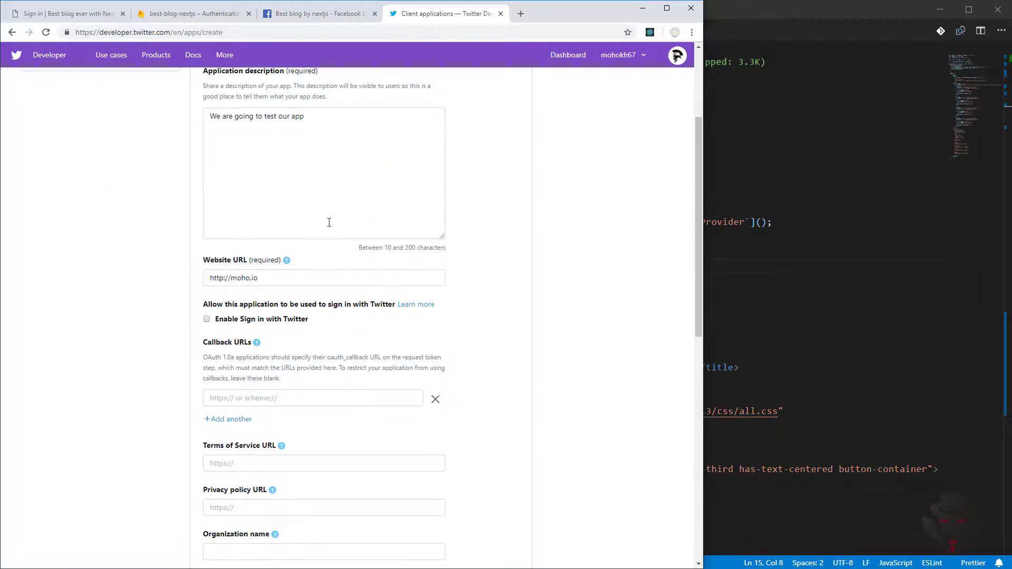
click(206, 320)
click(258, 400)
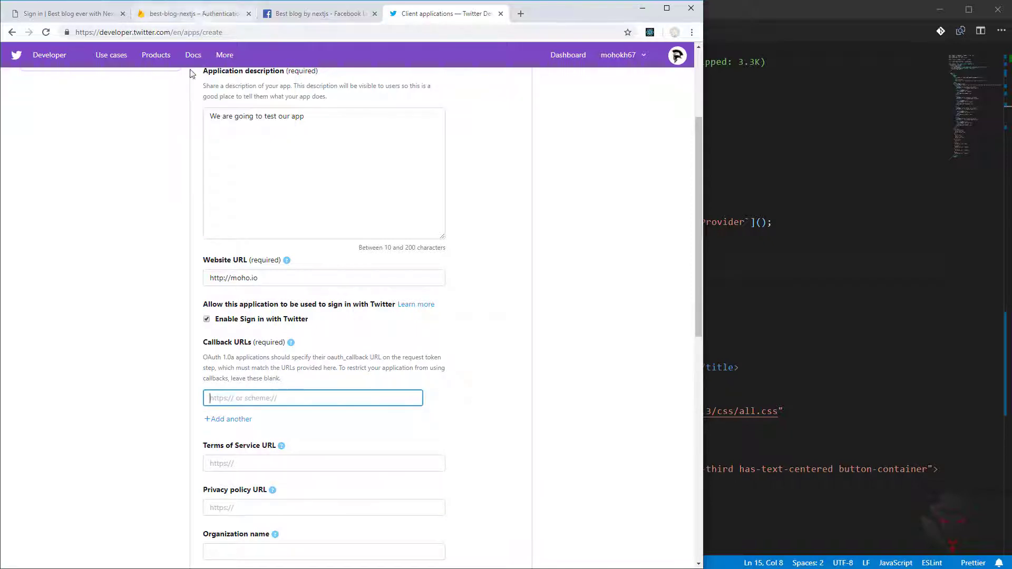
Close the Facebook developers tab and copy Firebase's Twitter provider callback URL
click(193, 14)
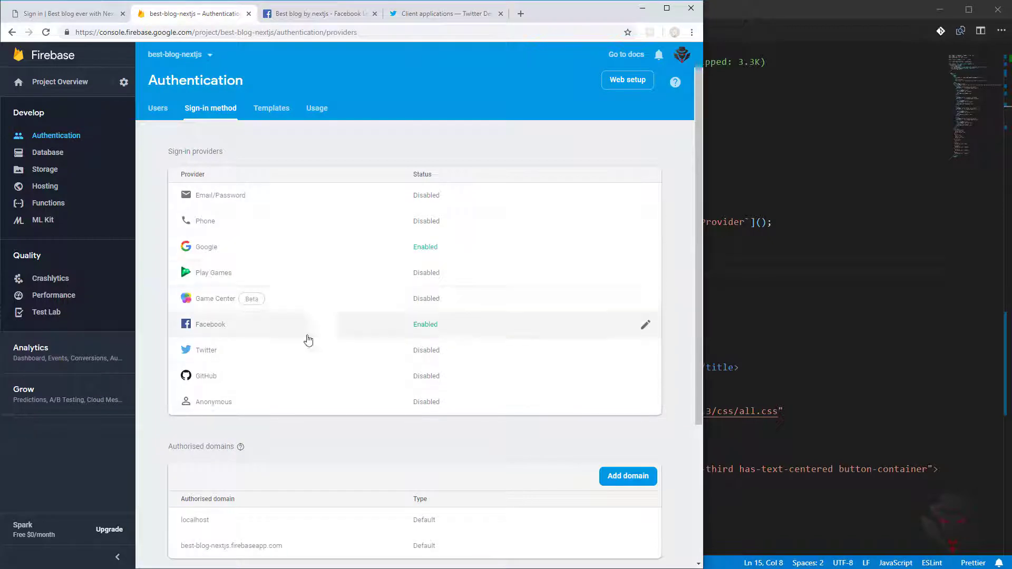
middle_click(315, 21)
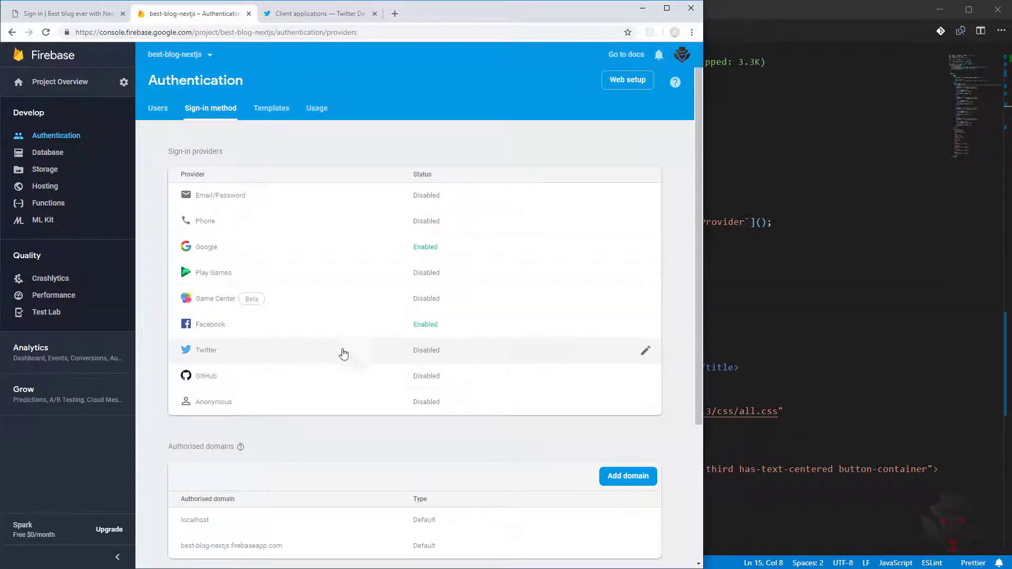
click(433, 353)
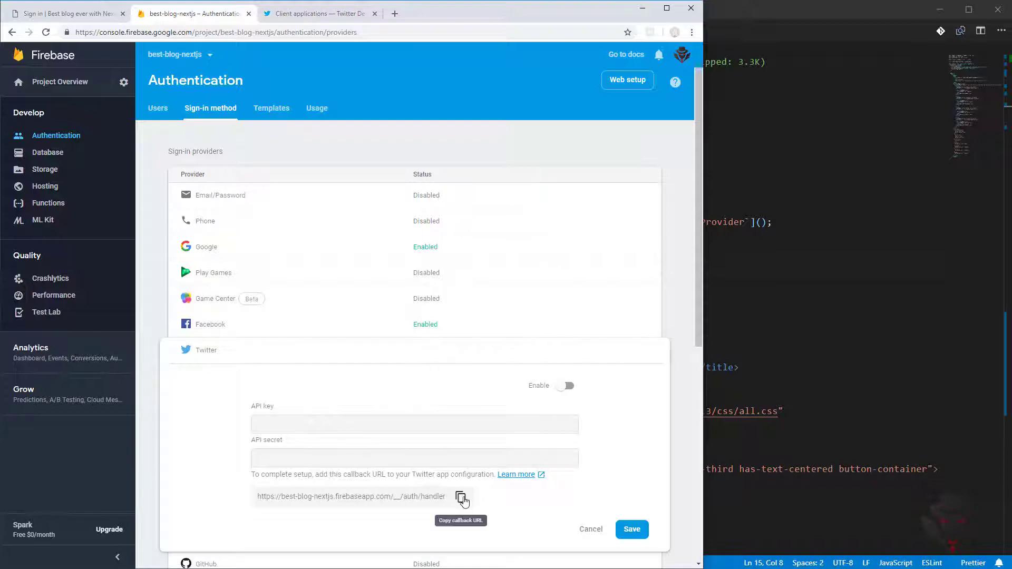
click(460, 498)
Paste the callback URL into the Twitter form and create 'best blog with nextjs', accepting the developer terms
click(304, 13)
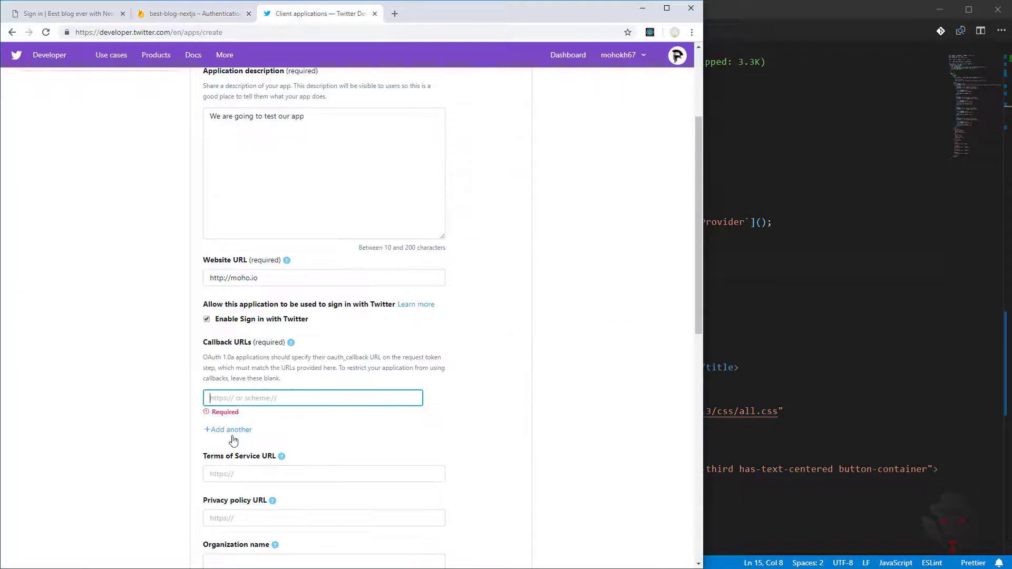
key(ctrl+v)
scroll(513, 454, down, 5)
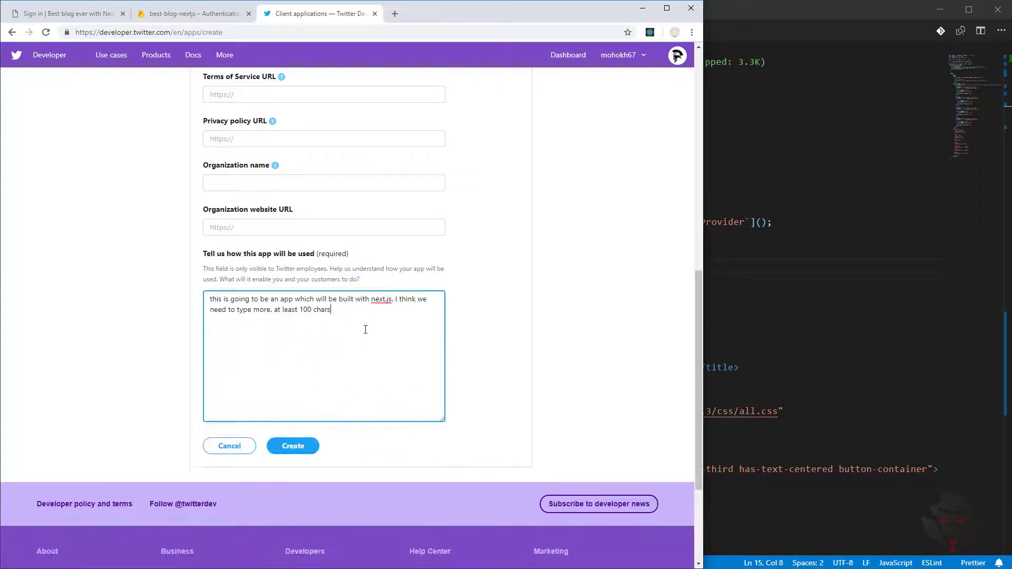
click(294, 448)
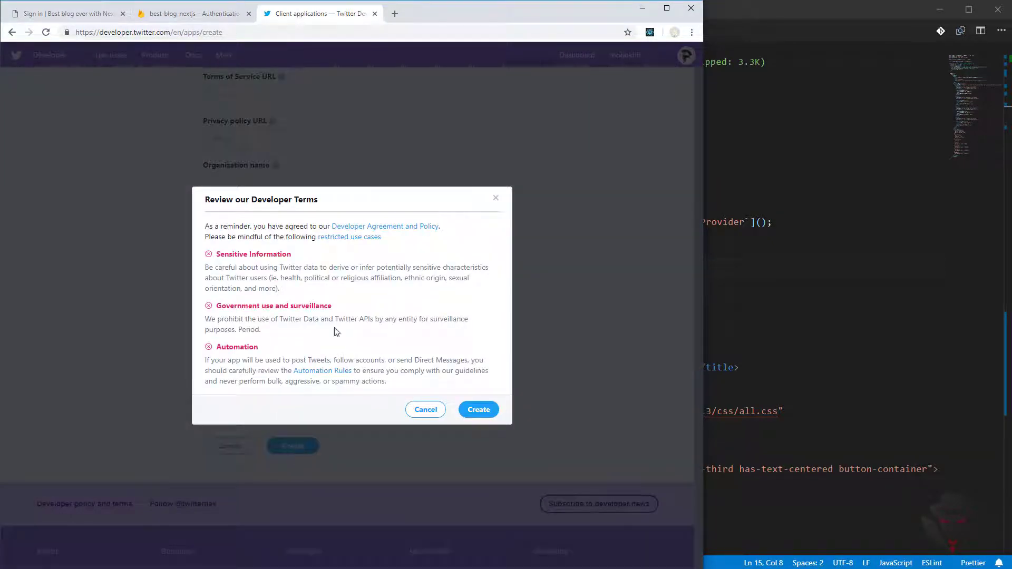
click(479, 411)
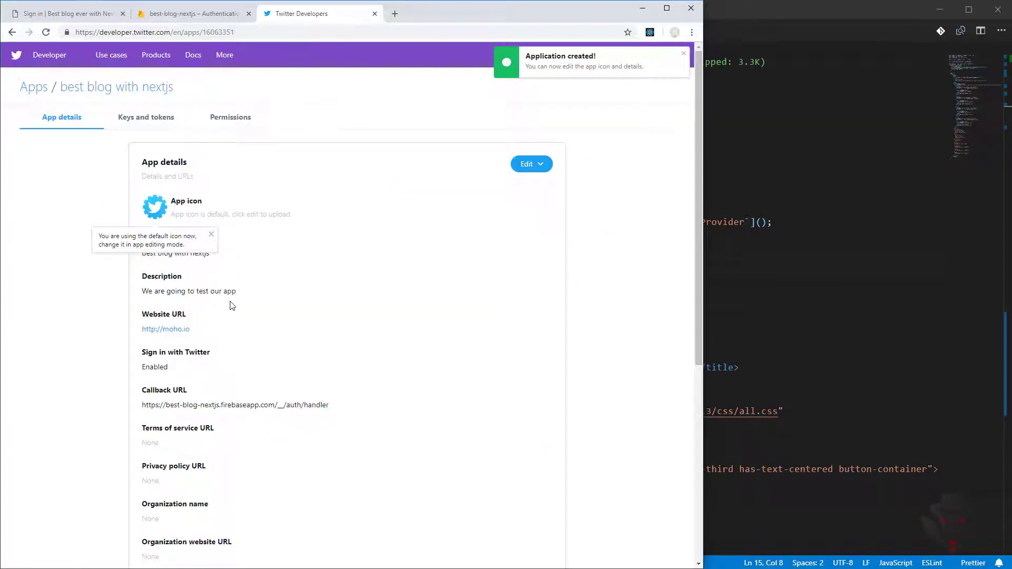
scroll(216, 337, down, 6)
scroll(214, 339, up, 6)
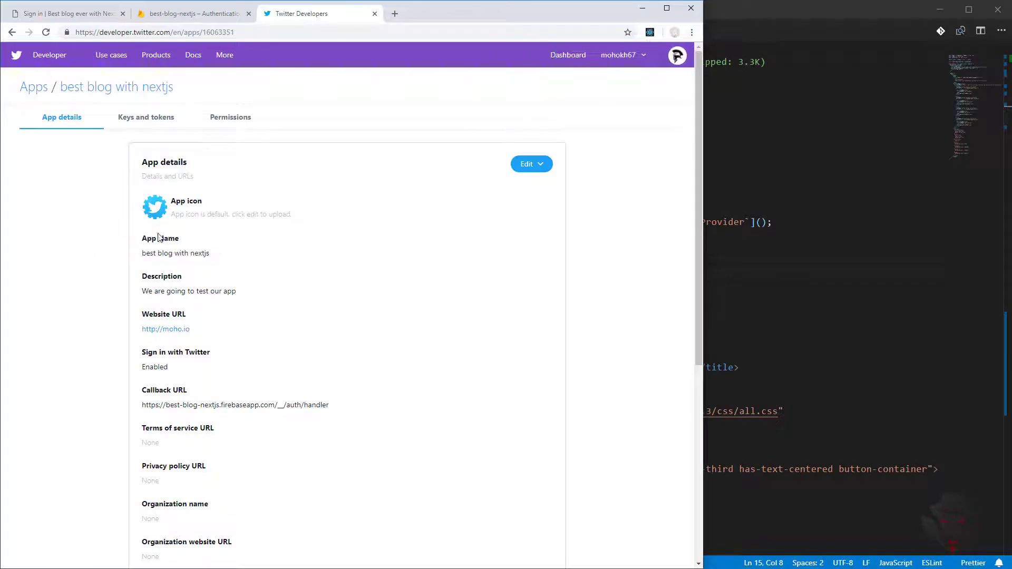
Copy the Twitter app's API secret key into Firebase's Twitter provider and switch the provider on
click(146, 123)
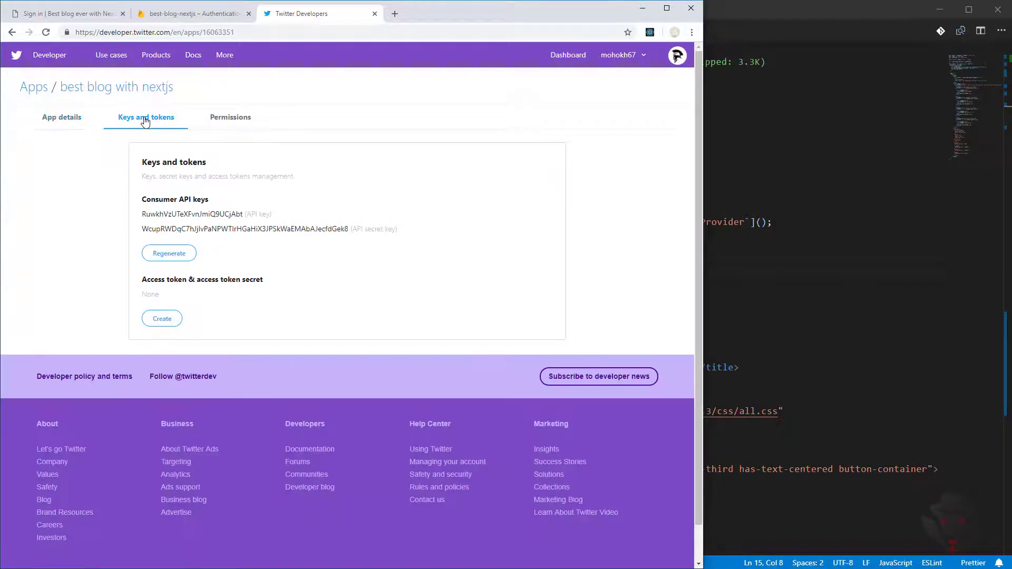
double_click(213, 215)
double_click(247, 228)
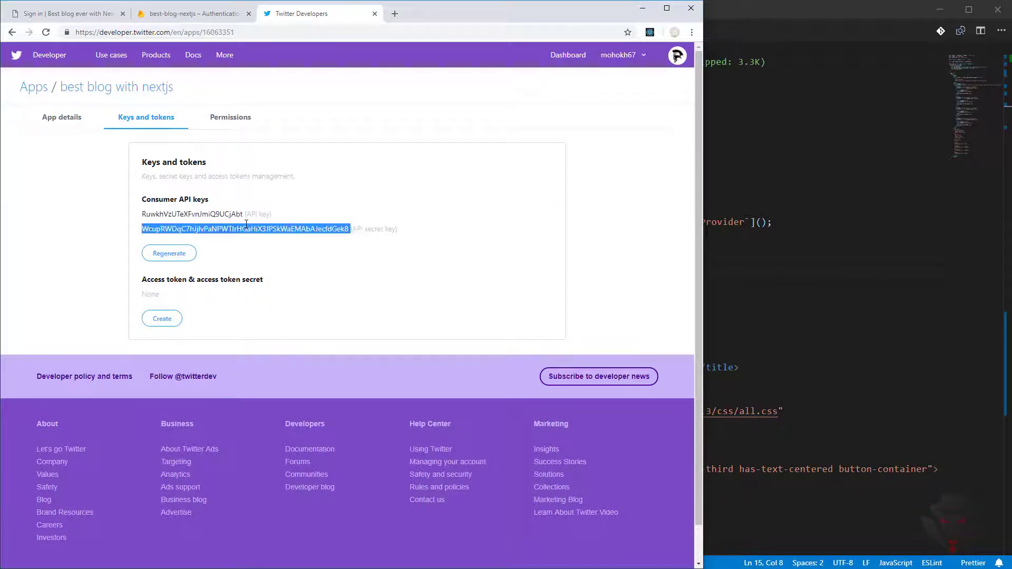
click(193, 14)
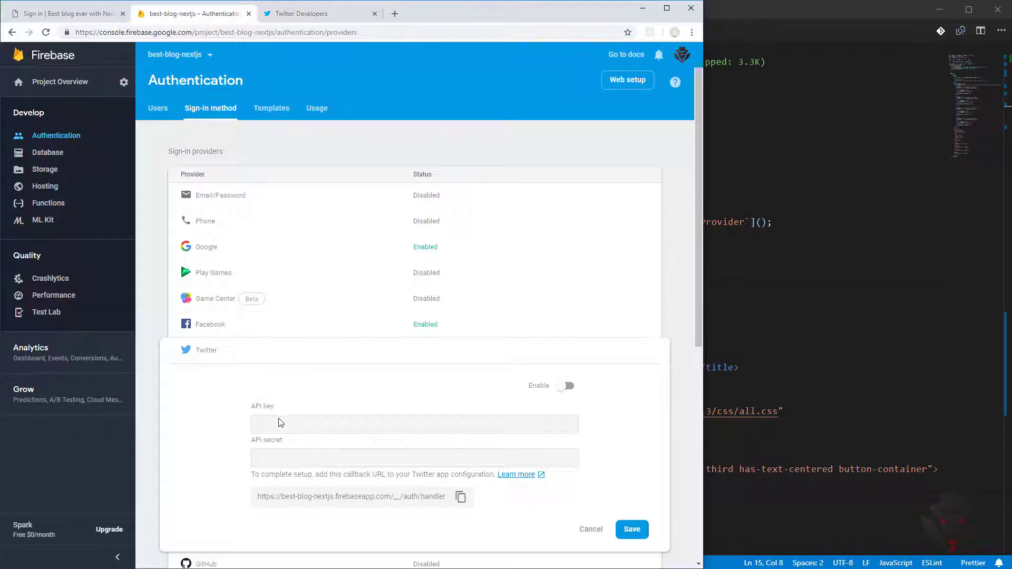
click(40, 11)
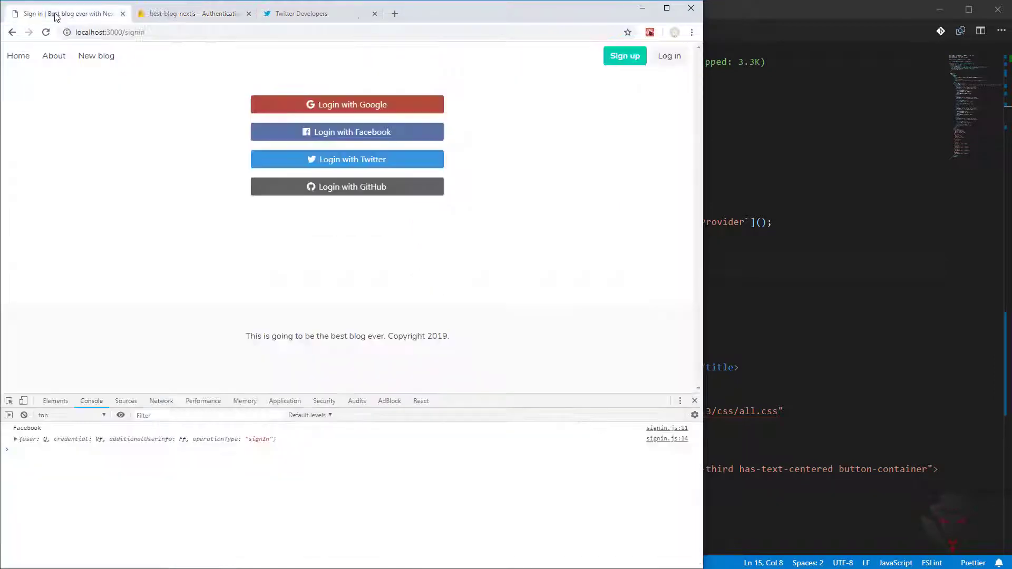
click(293, 14)
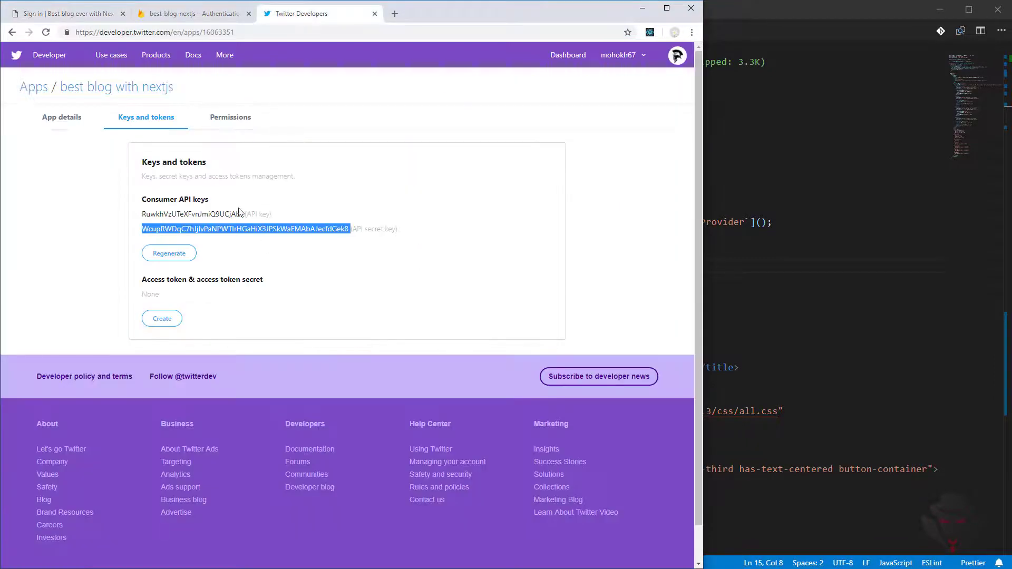
right_click(237, 231)
click(252, 236)
click(186, 16)
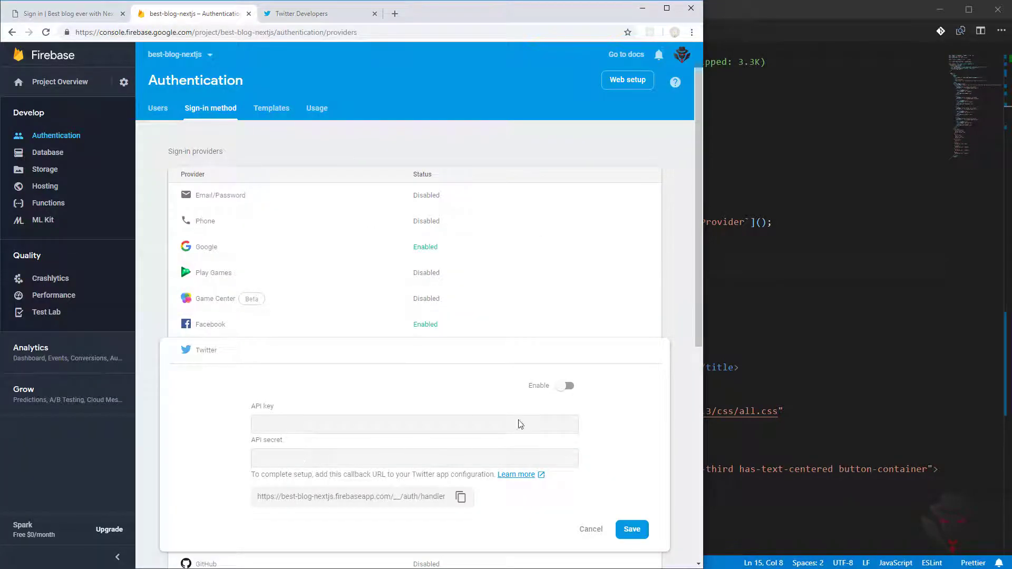
click(567, 386)
click(496, 458)
key(ctrl+v)
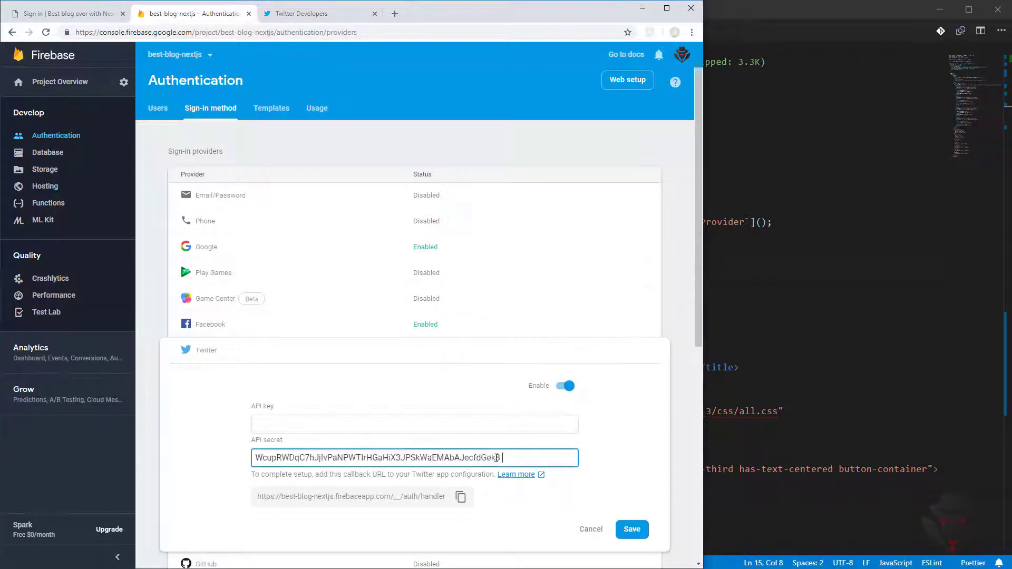
Paste the Twitter consumer API key into Firebase and save the enabled Twitter provider
click(298, 16)
double_click(189, 216)
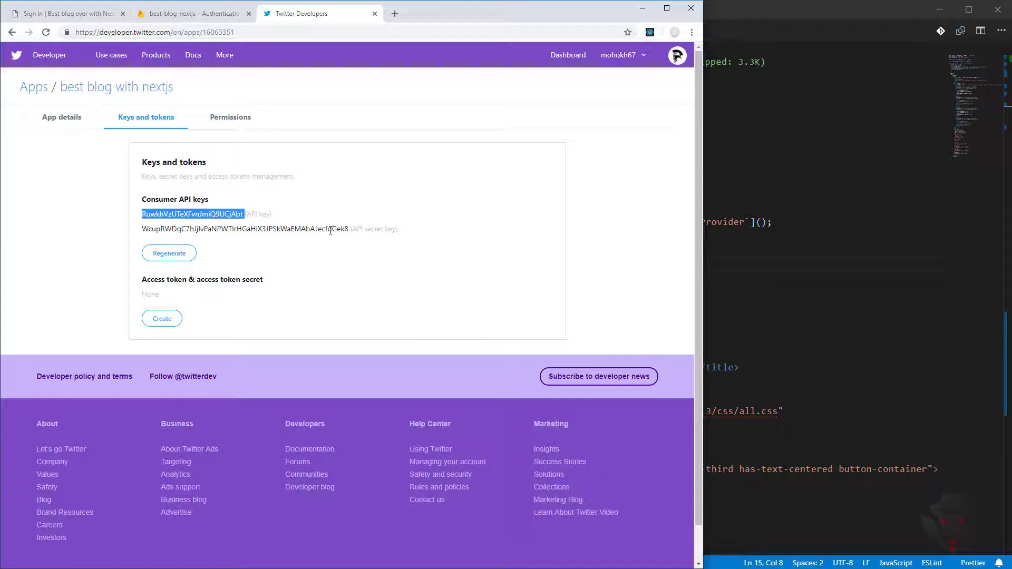
click(174, 14)
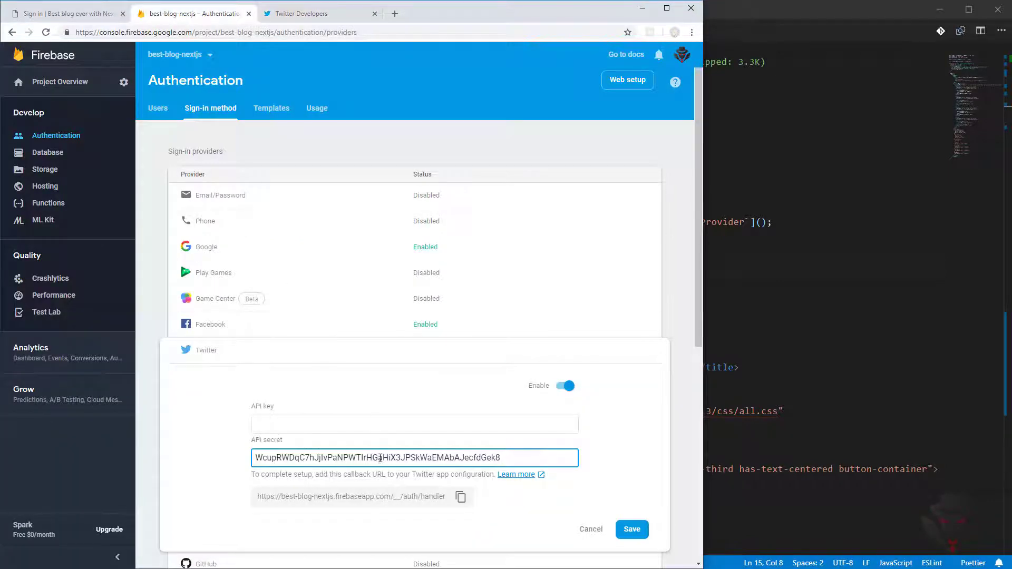
click(335, 426)
key(ctrl+v)
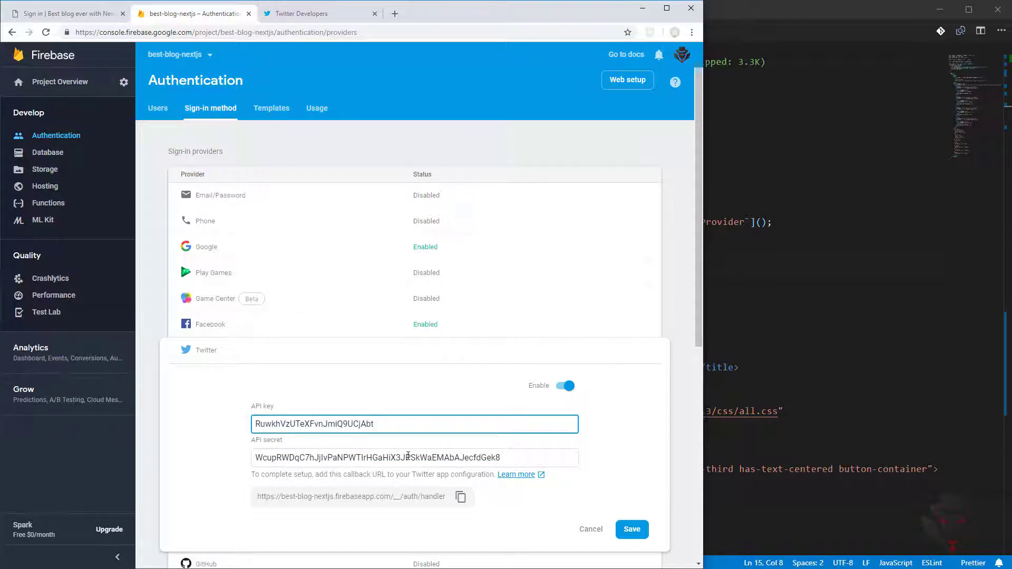
click(632, 533)
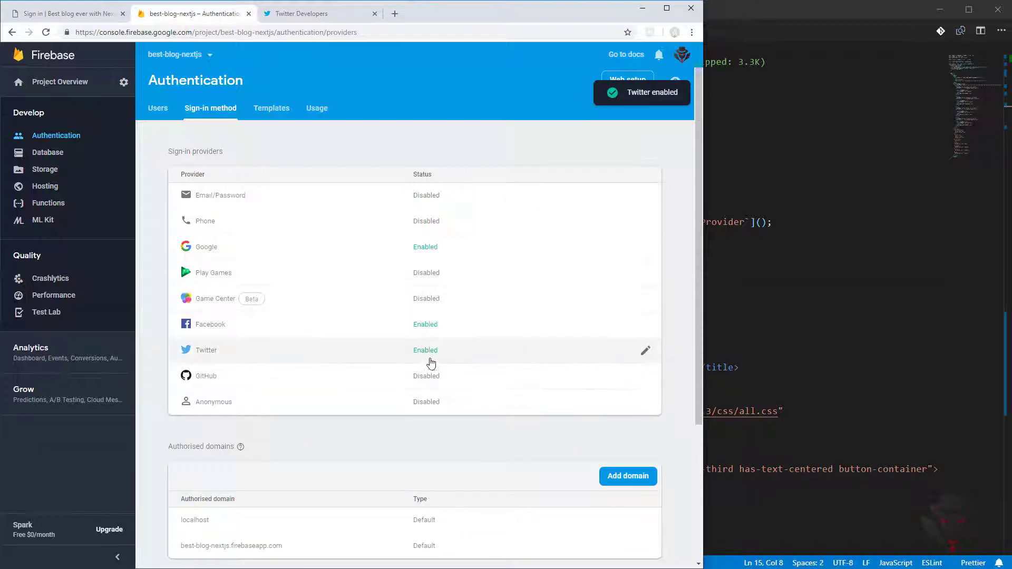
Reload localhost:3000/signin and try Twitter login, which fails with auth/internal-error
click(74, 14)
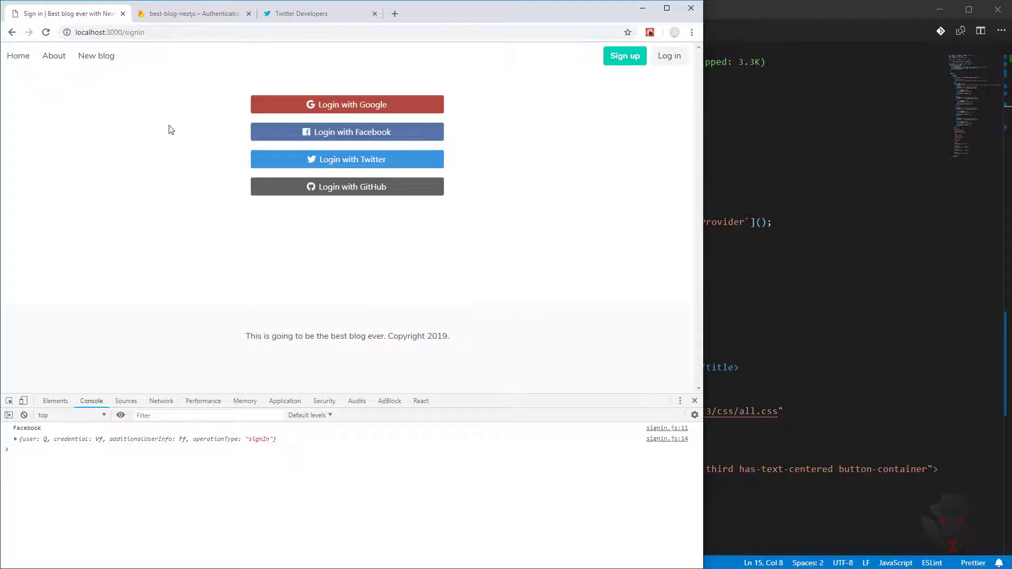
click(46, 32)
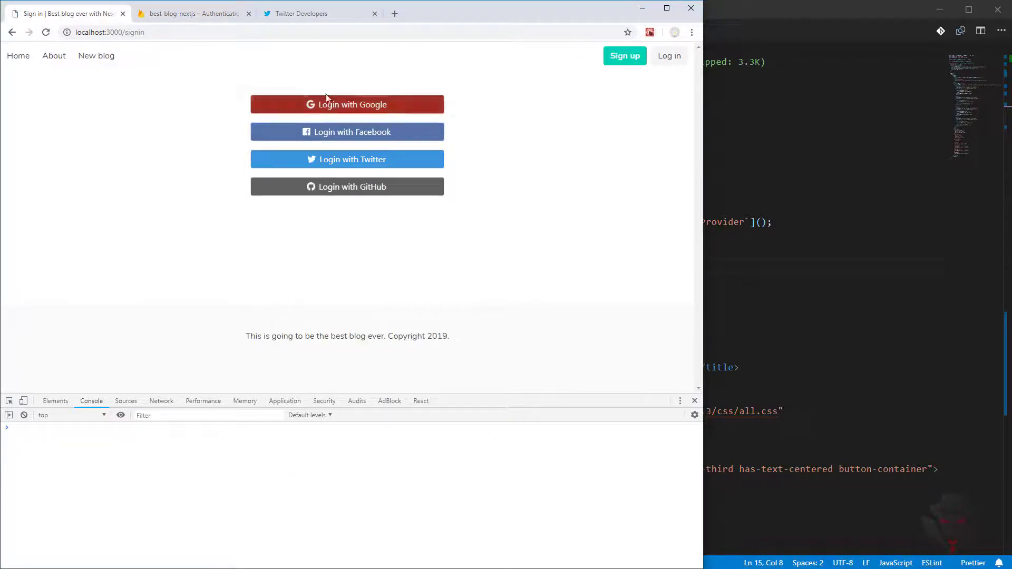
click(357, 163)
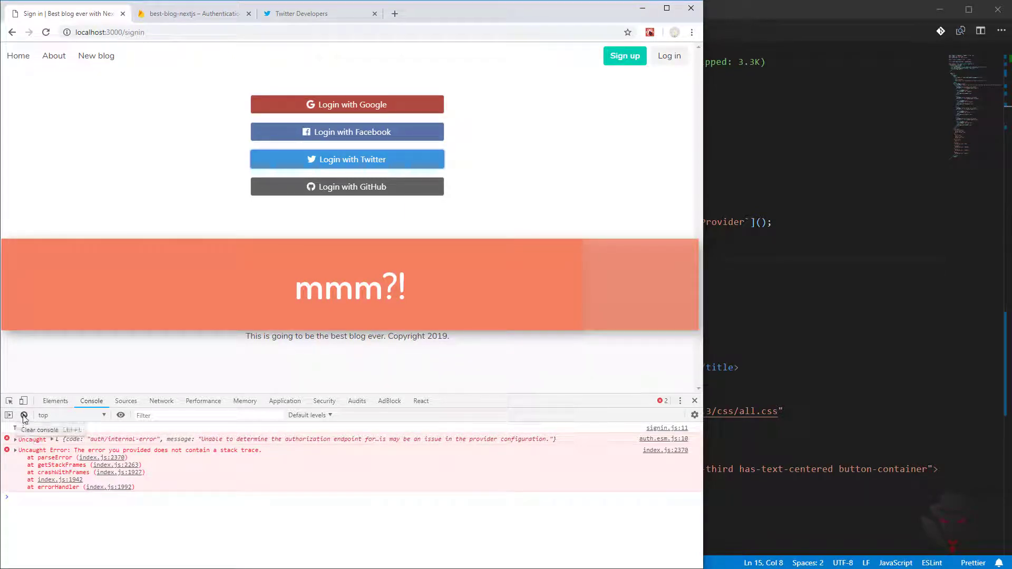
click(298, 14)
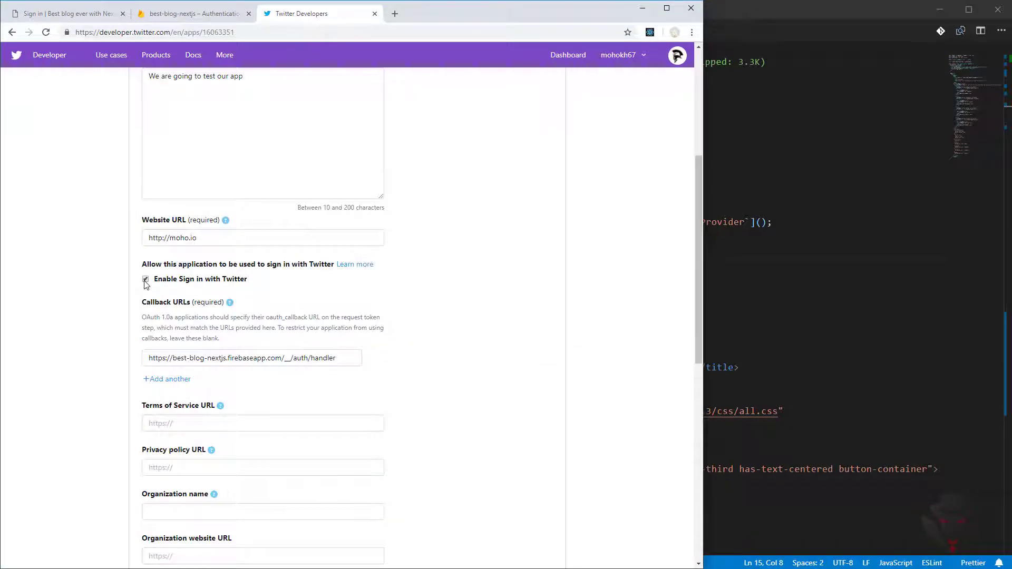
Save the Twitter app details with 'Enable Sign in with Twitter' unticked
scroll(262, 420, down, 4)
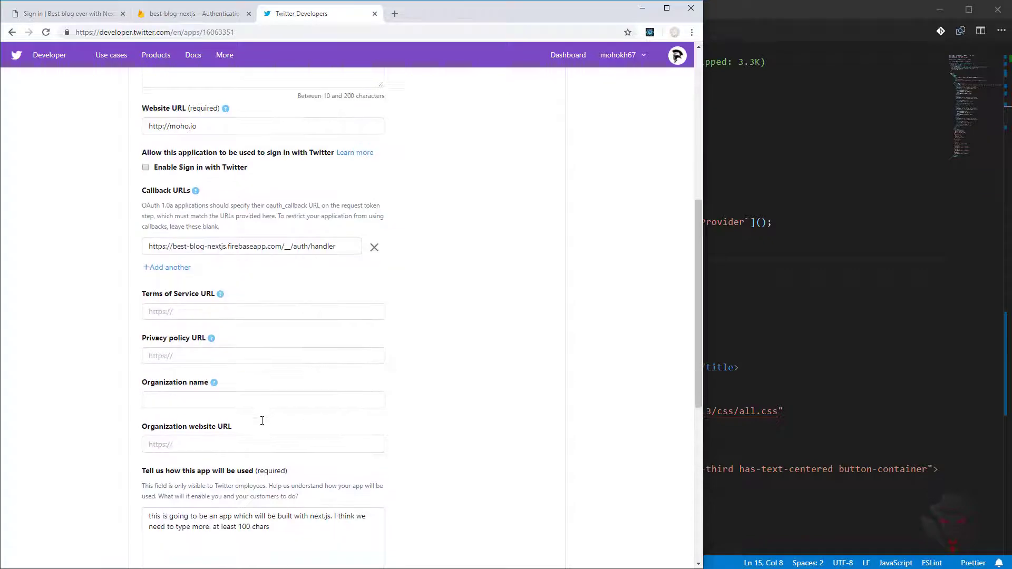
scroll(262, 420, down, 2)
click(228, 457)
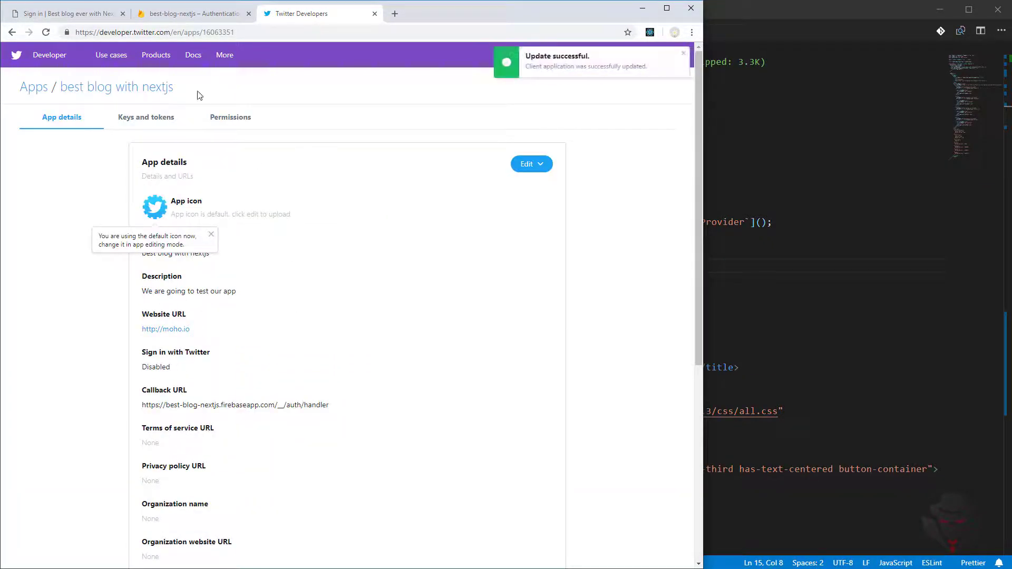
Clear the console, retry Twitter login, and authorize the app so signIn succeeds
click(74, 14)
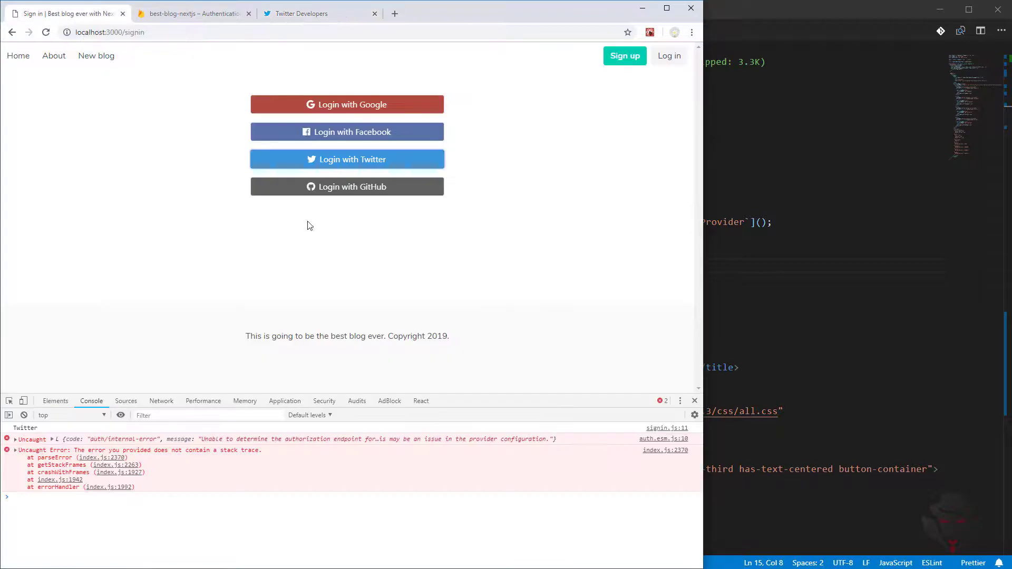
click(24, 415)
click(430, 165)
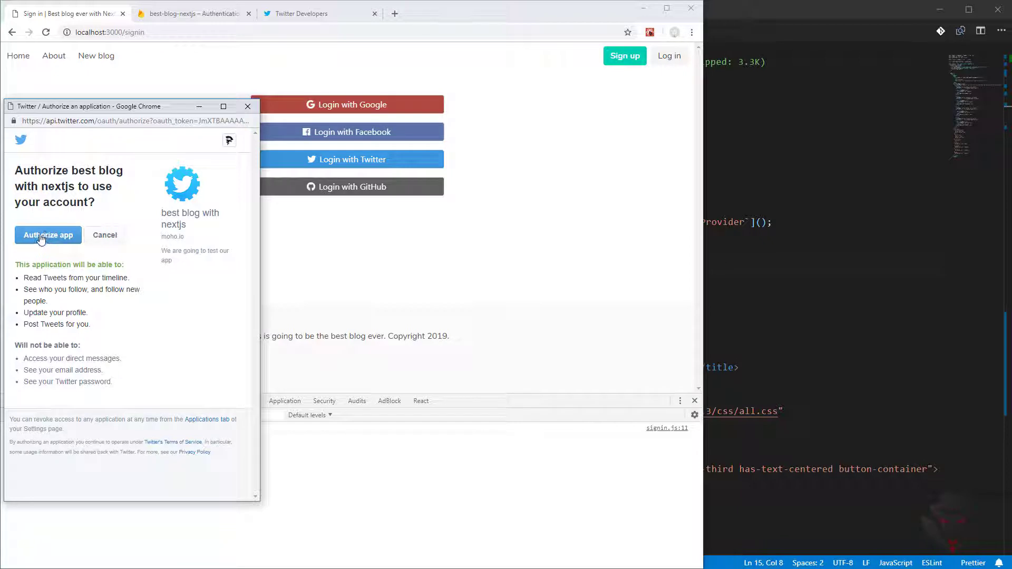
click(51, 240)
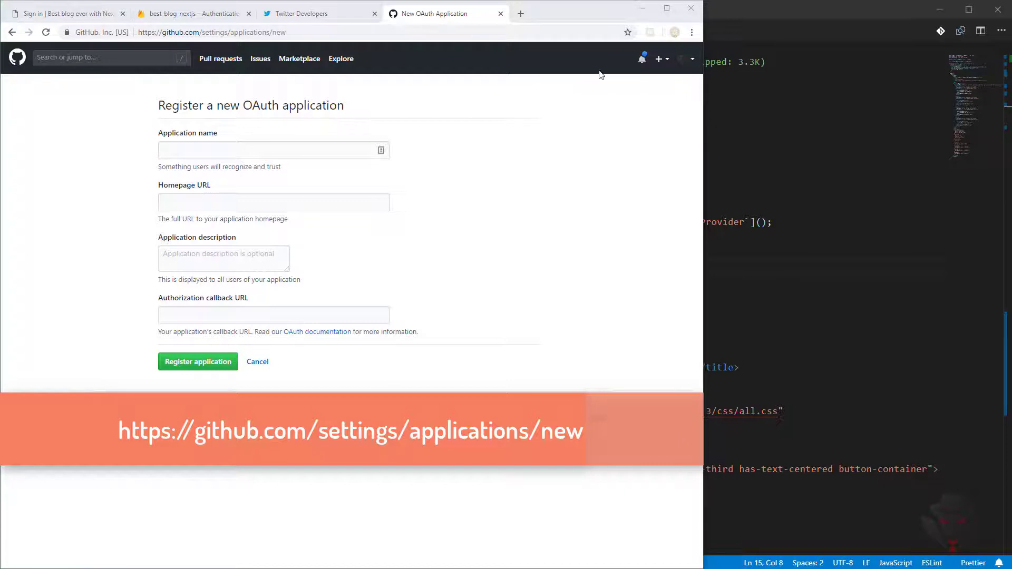
click(185, 153)
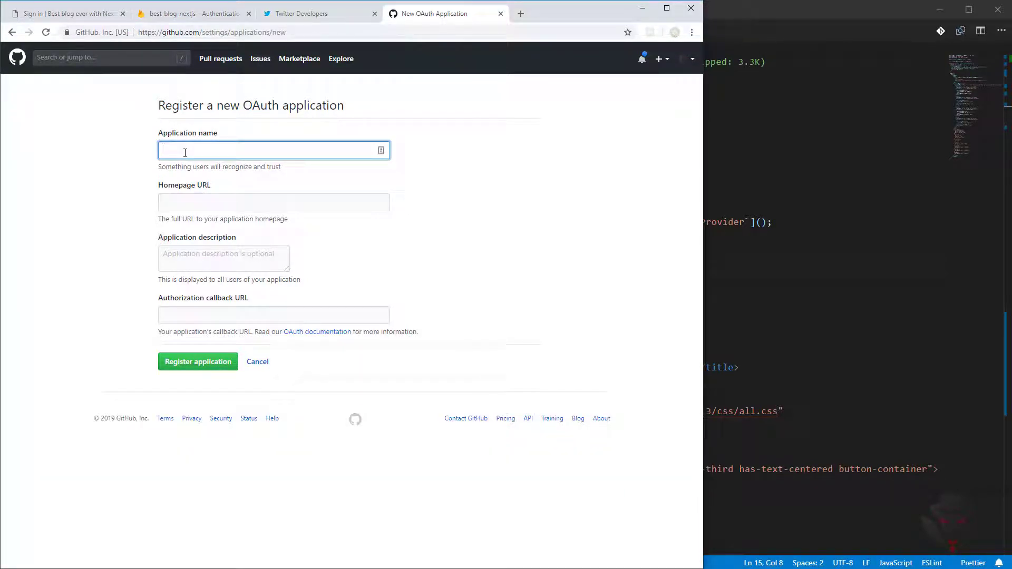
text(Best blog with nextjs)
key(Tab)
text(http://moho.io)
key(Tab)
click(189, 314)
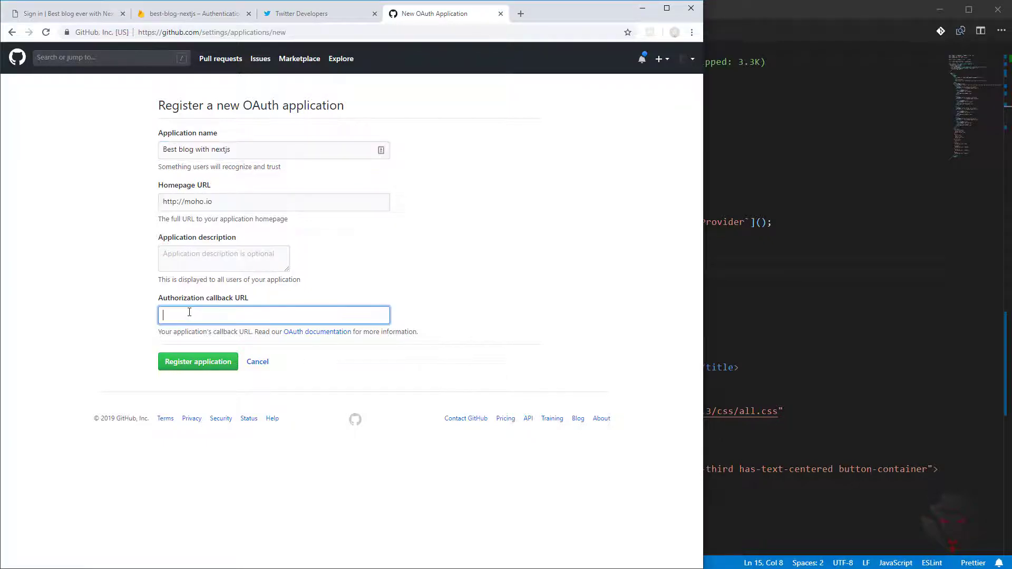
click(184, 12)
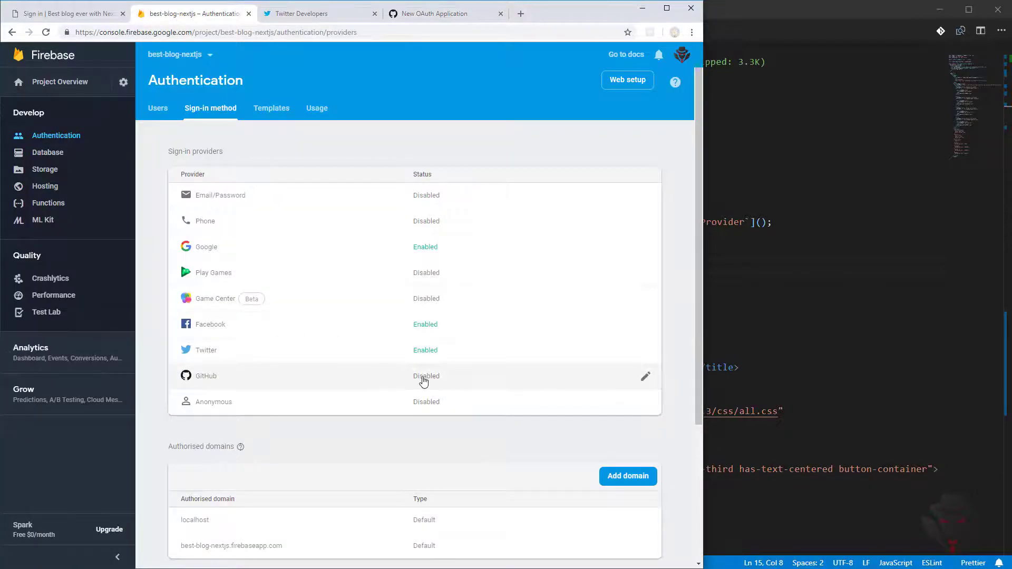
Enable GitHub in Firebase and register the GitHub OAuth app with Firebase's callback URL
click(424, 382)
click(460, 533)
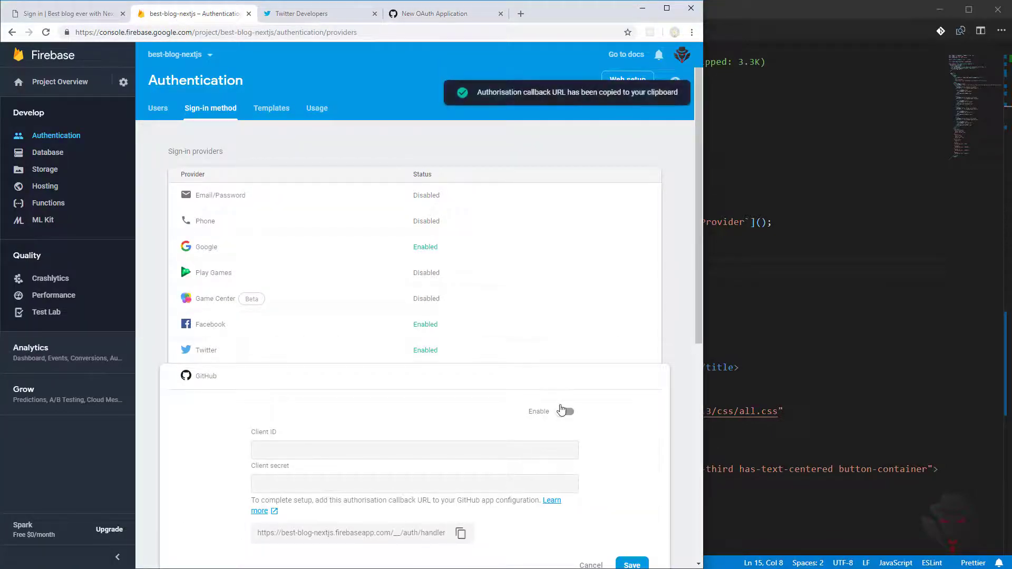
click(565, 411)
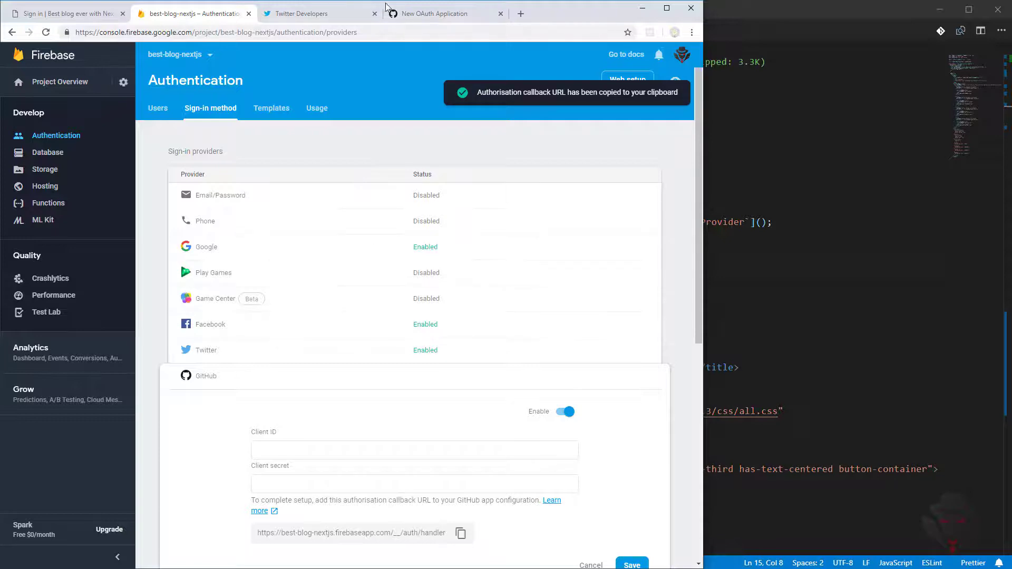
click(396, 13)
click(274, 311)
key(ctrl+v)
click(195, 364)
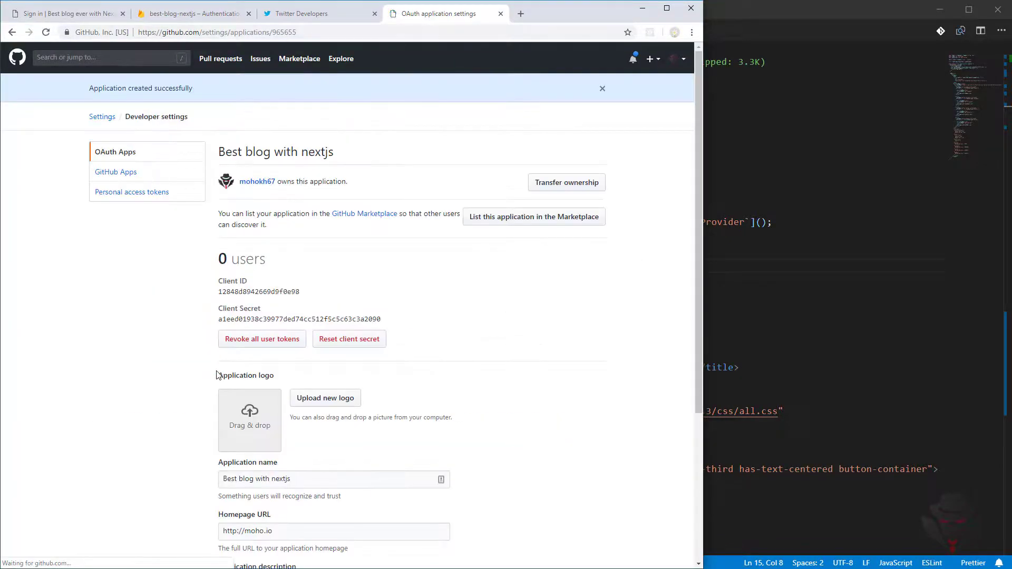
double_click(248, 292)
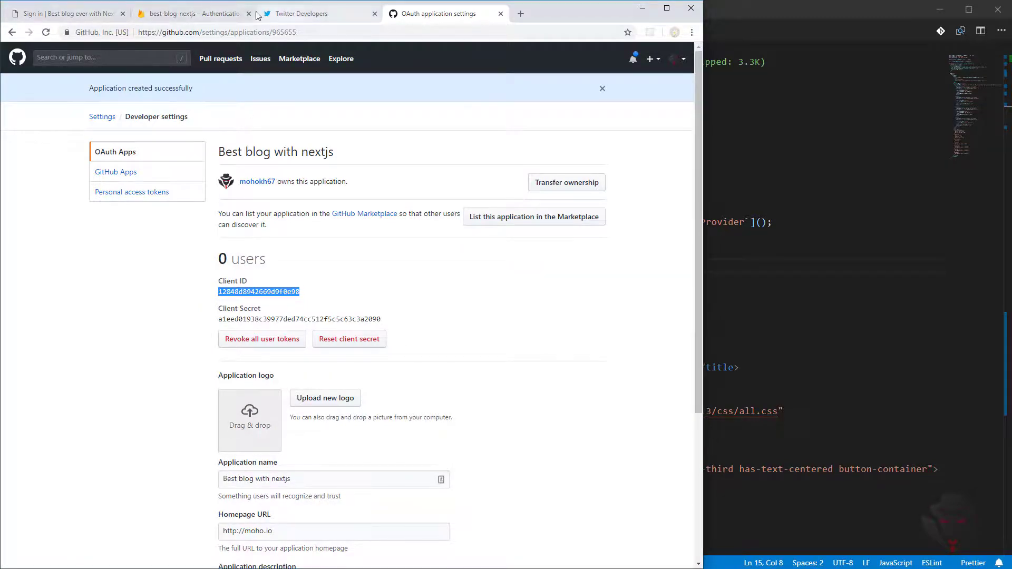
Copy the GitHub app's client ID and secret into Firebase's GitHub provider and save
click(190, 13)
click(351, 446)
key(ctrl+v)
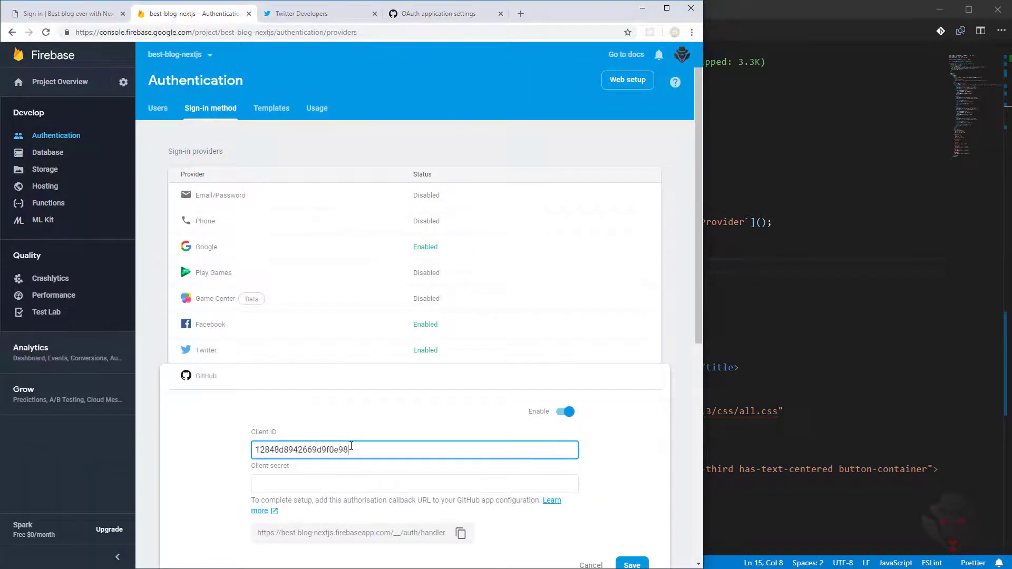
click(416, 14)
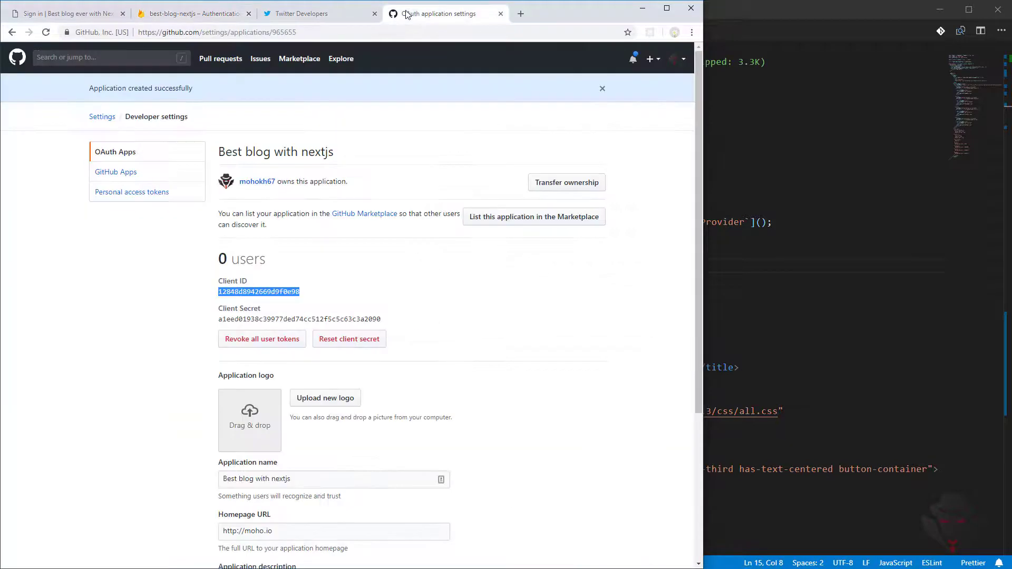
double_click(330, 319)
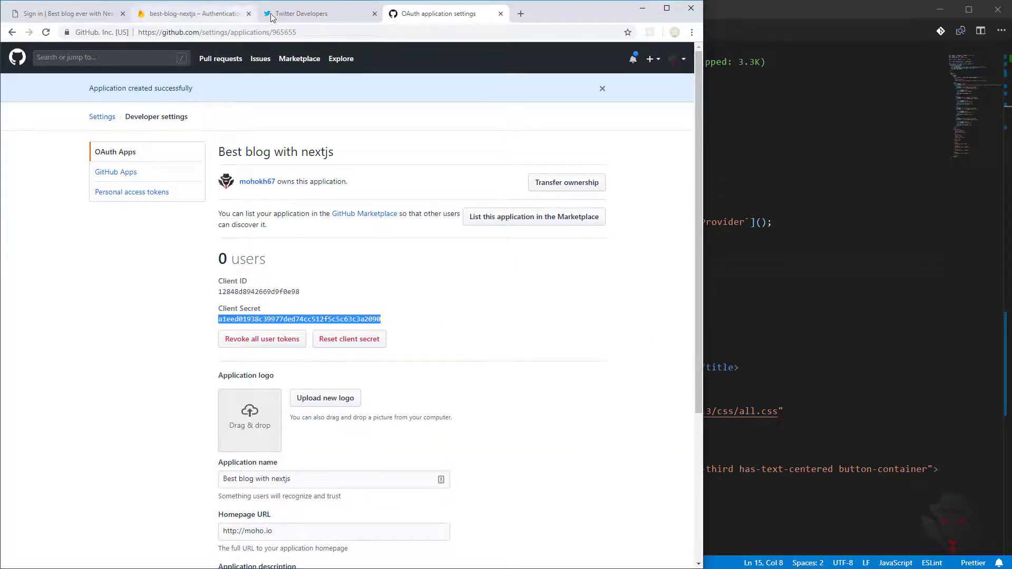
click(199, 14)
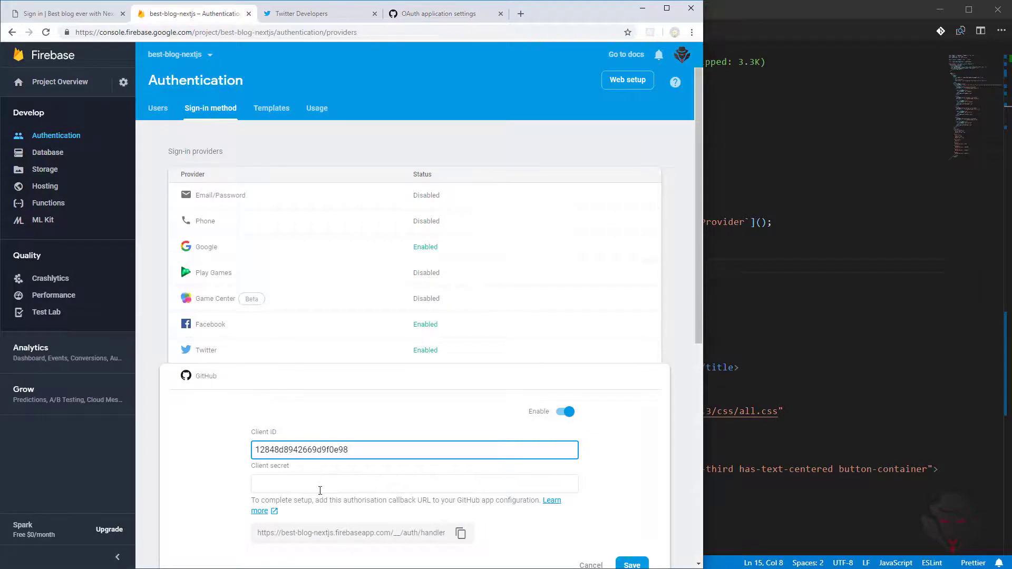
click(318, 483)
key(ctrl+v)
click(632, 565)
Try GitHub login on localhost and authorize, hitting auth/account-exists-with-different-credential
click(50, 14)
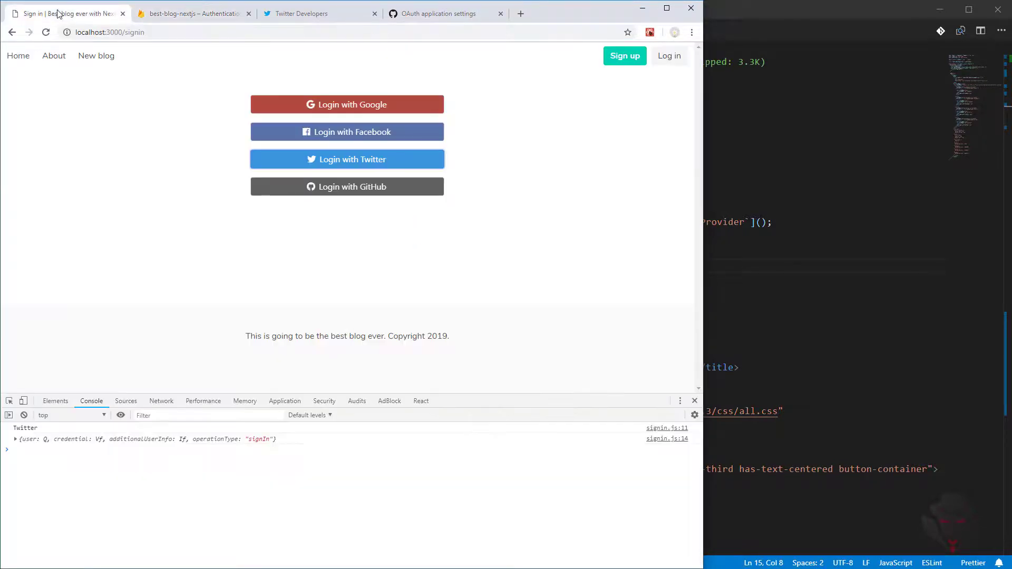
click(306, 188)
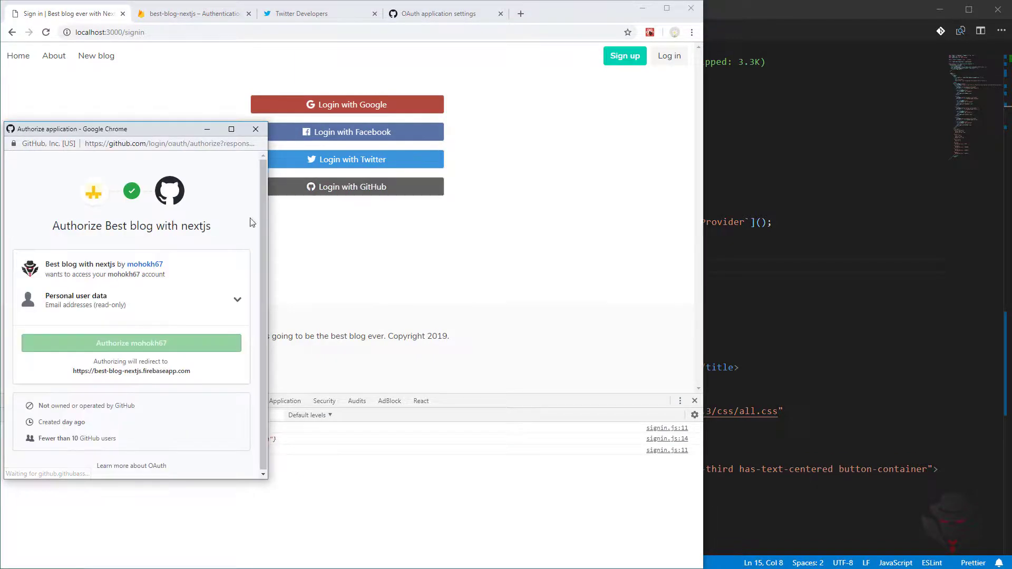
click(140, 345)
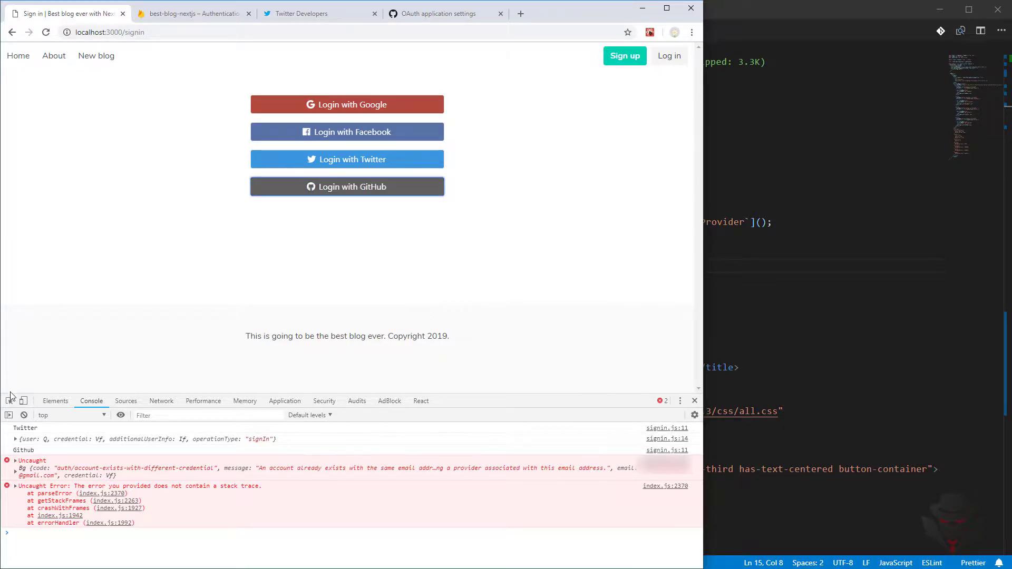
Clear the console and delete the Google-signed-in user from Firebase Authentication's Users list
click(20, 416)
click(165, 15)
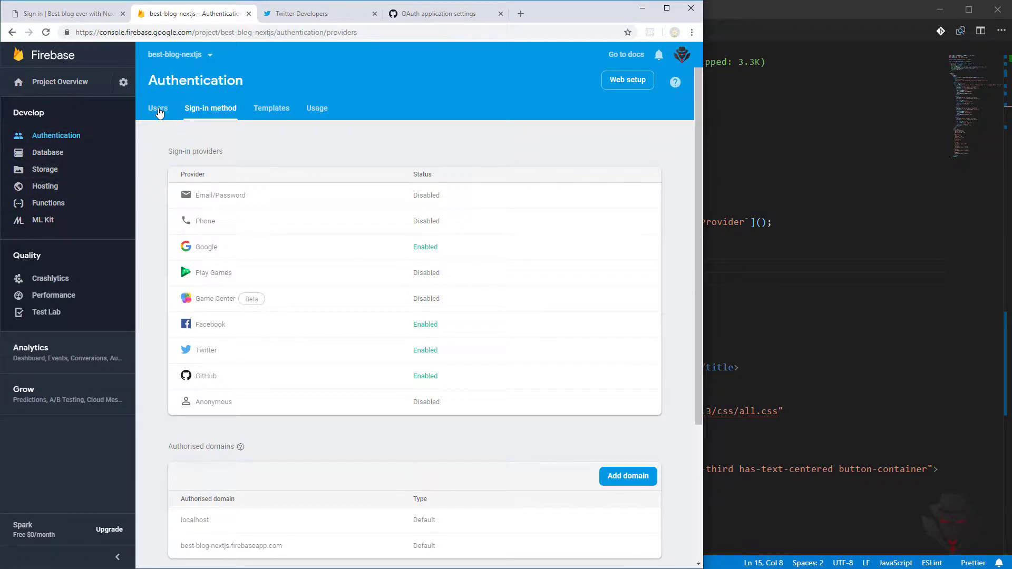
click(158, 109)
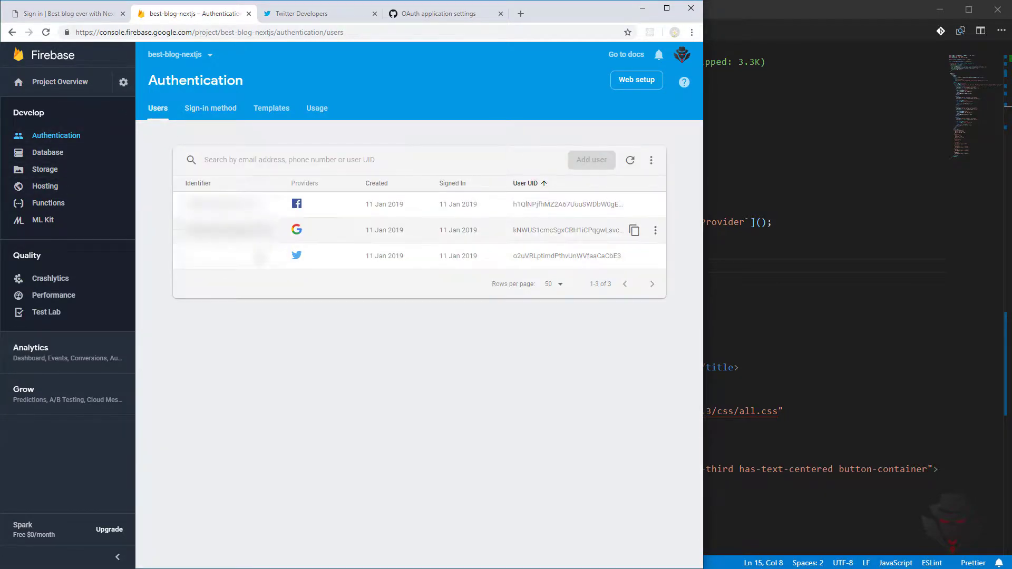
click(656, 230)
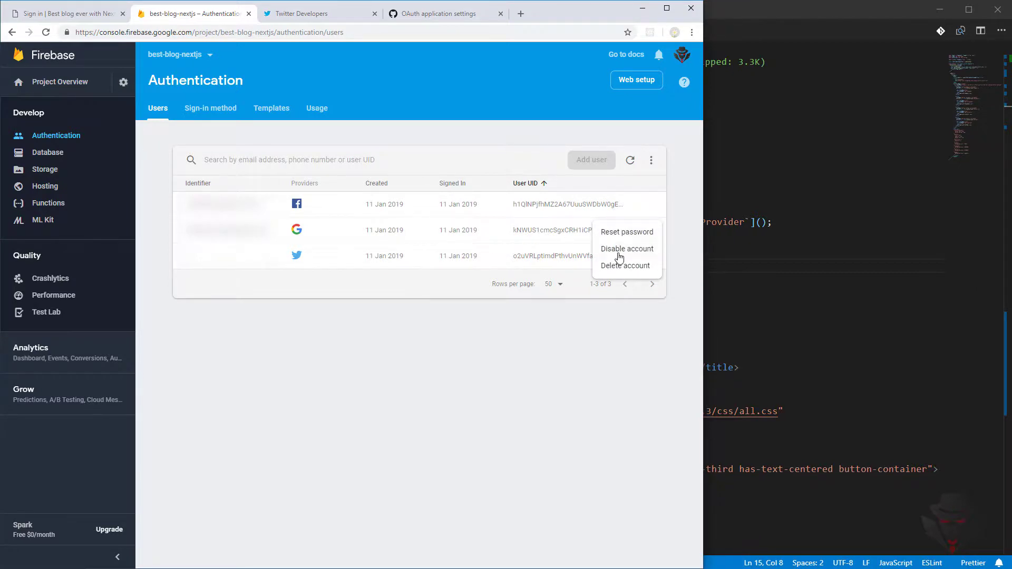
click(622, 266)
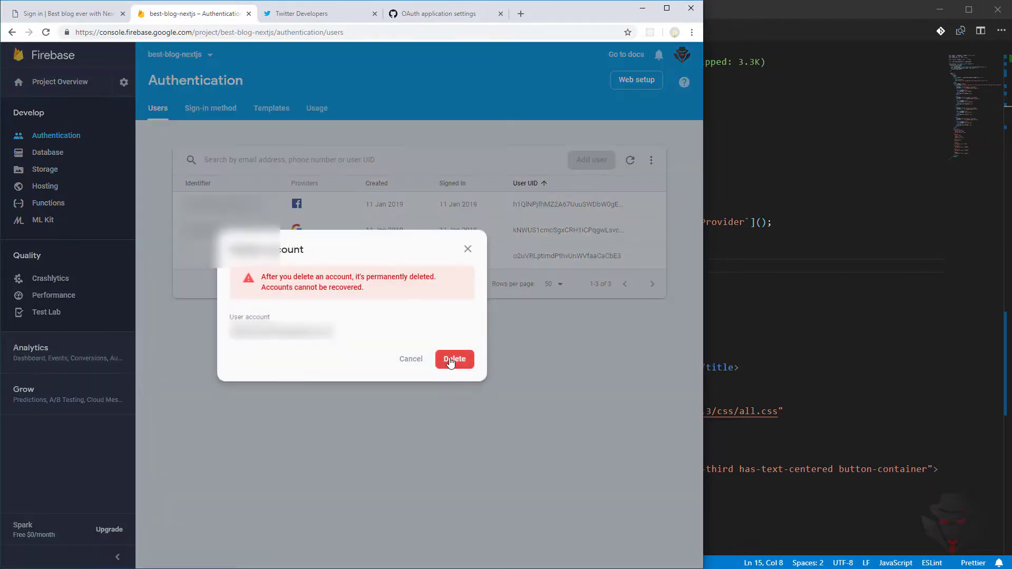
click(452, 361)
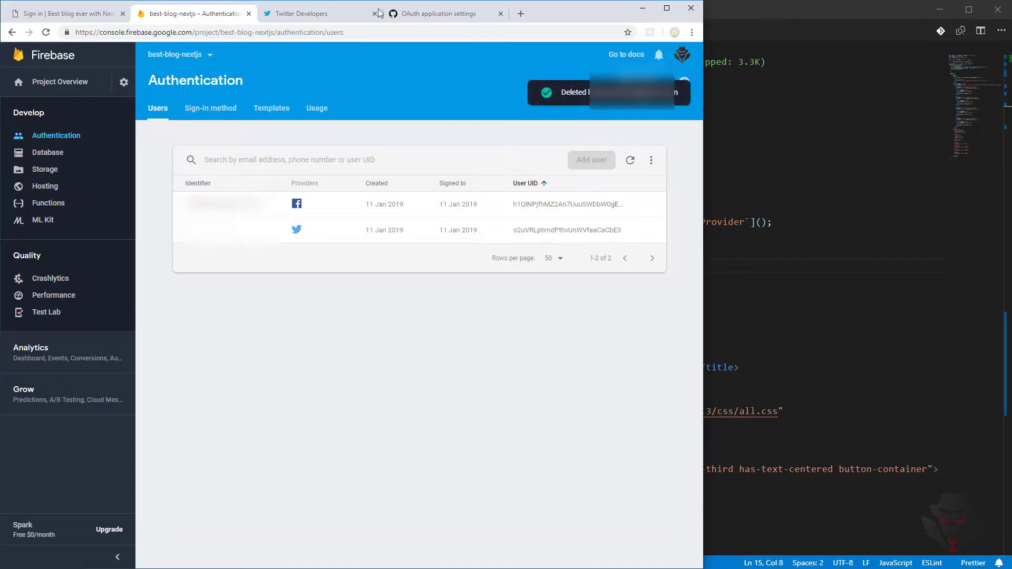
Close the Twitter Developers and GitHub OAuth app tabs
click(344, 13)
click(422, 15)
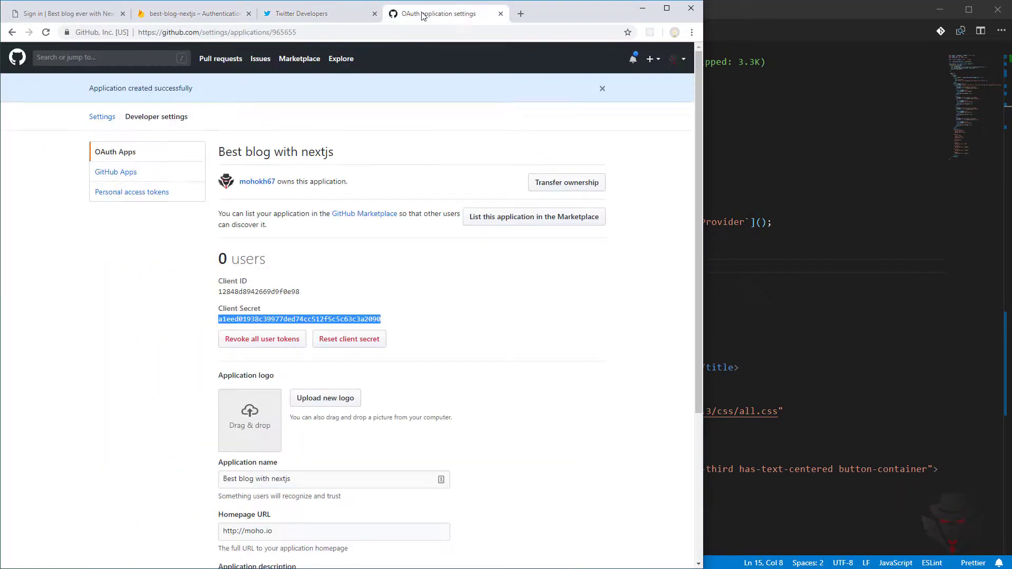
key(ctrl+w)
key(ctrl+w)
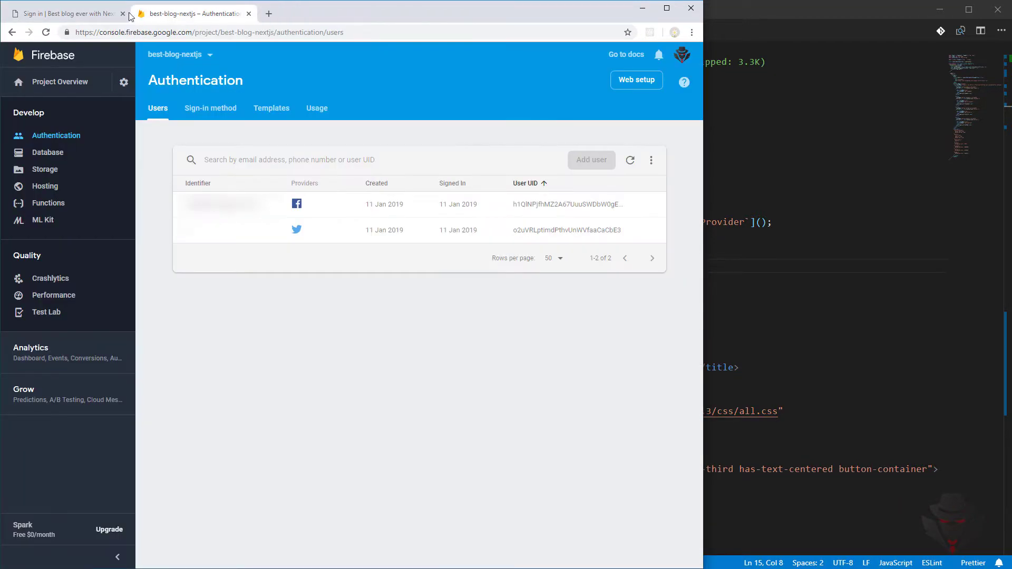
Return to the localhost sign-in page and start 'Login with GitHub' again
click(69, 16)
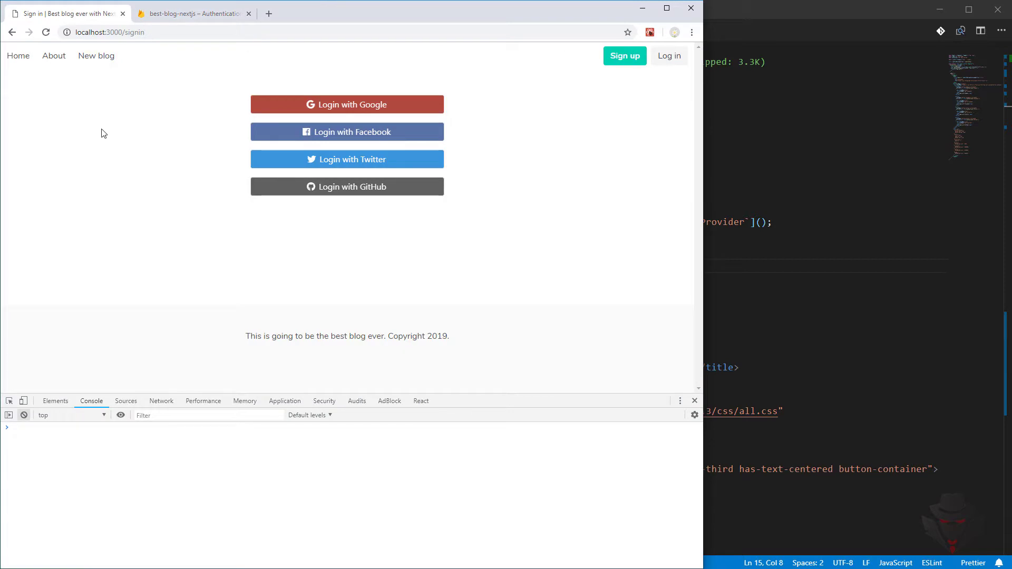
click(352, 196)
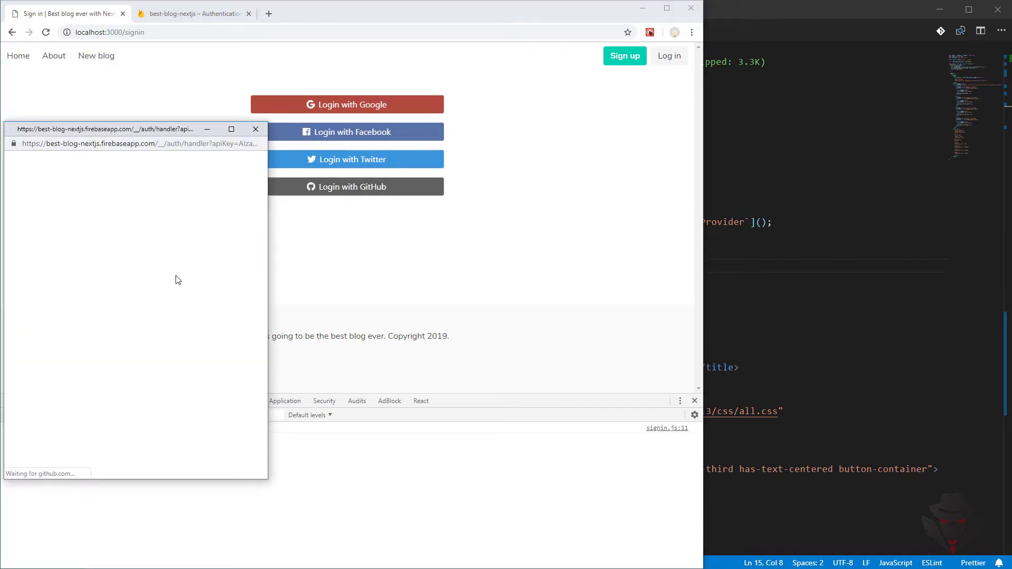